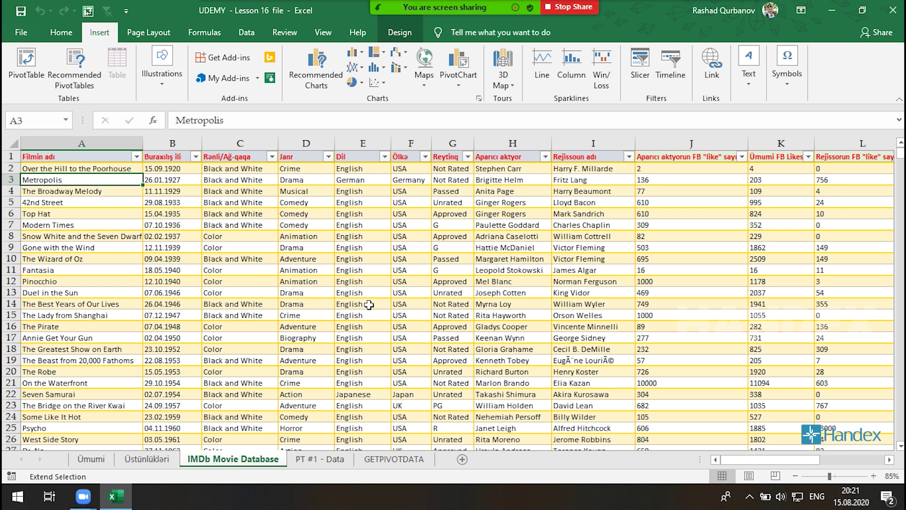
Step: Start a PivotTable from the movie table and try the external data source option
{"action": "left_click_drag", "start_coordinate": [802, 460], "coordinate": [845, 460]}
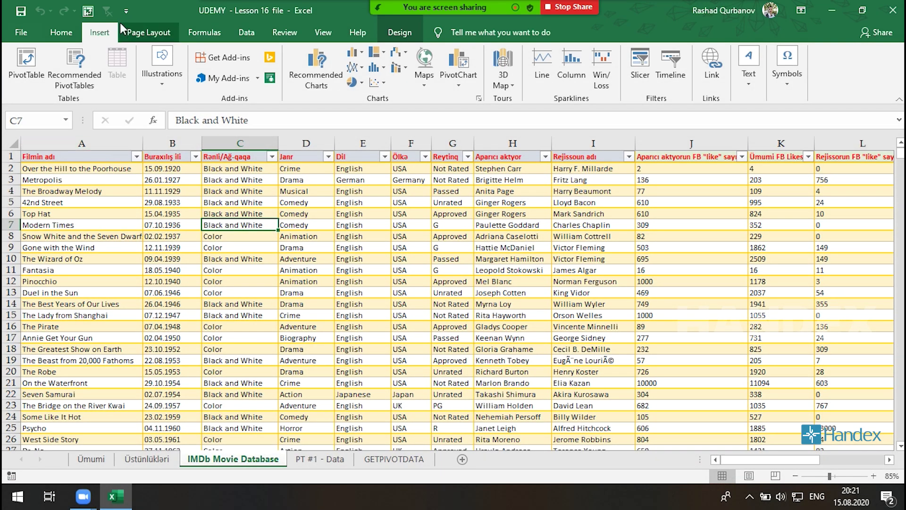
{"action": "left_click", "coordinate": [35, 76]}
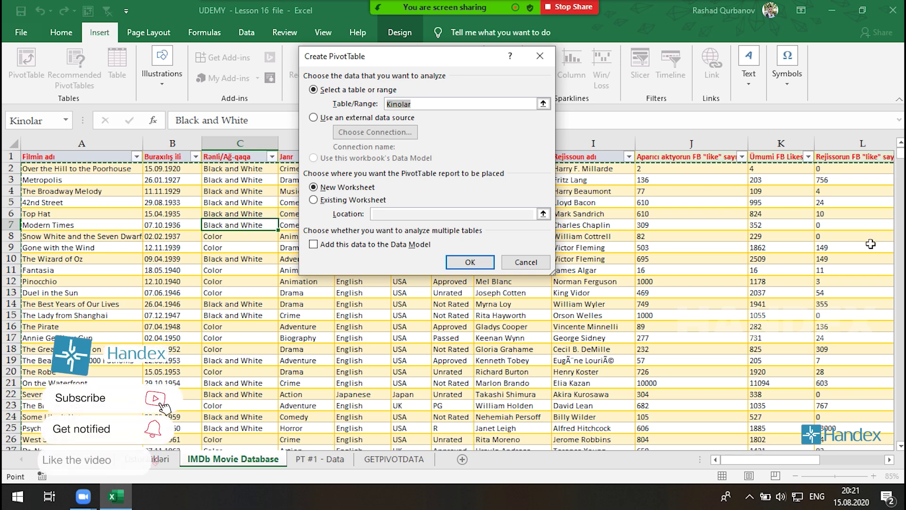
{"action": "scroll", "coordinate": [47, 350], "scroll_direction": "down", "scroll_amount": 9}
{"action": "scroll", "coordinate": [46, 350], "scroll_direction": "up", "scroll_amount": 9}
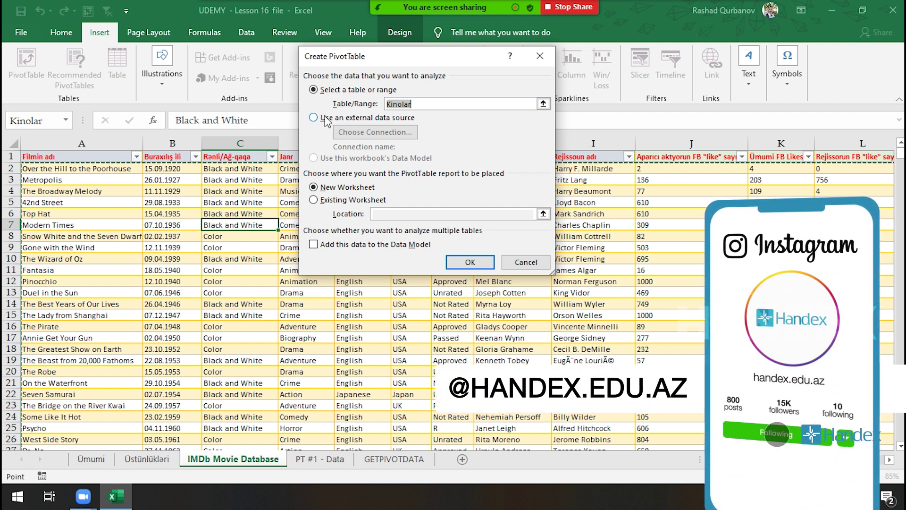
{"action": "left_click", "coordinate": [356, 118]}
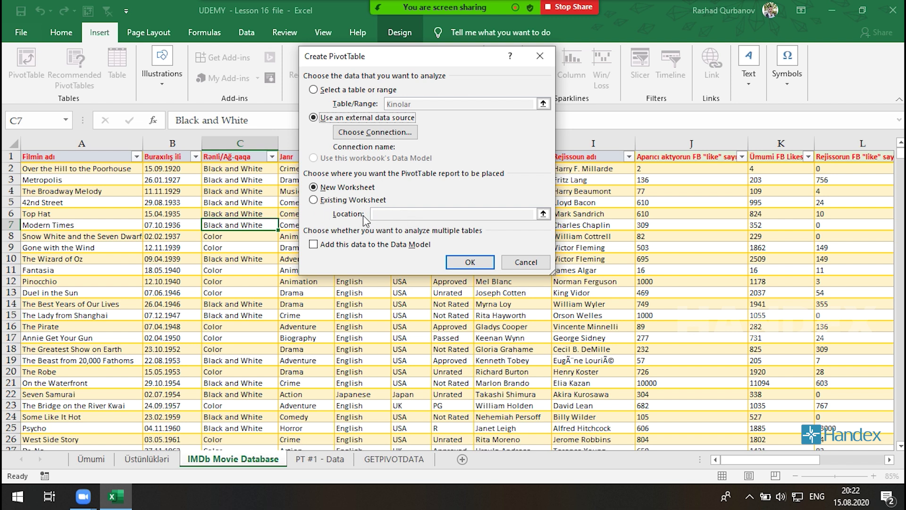
Step: Try placing the PivotTable at cell L14 on an existing worksheet, then clear it and cancel
{"action": "left_click", "coordinate": [342, 202]}
{"action": "left_click", "coordinate": [400, 215]}
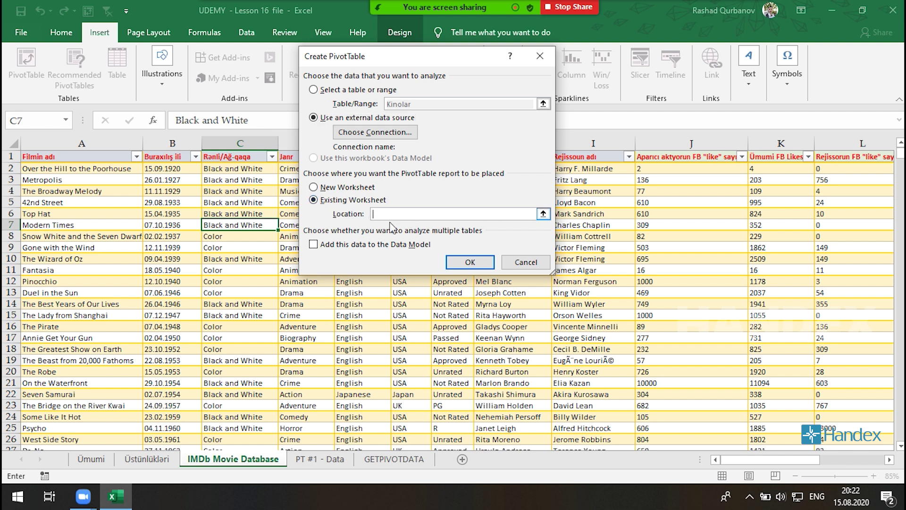
{"action": "left_click", "coordinate": [694, 248]}
{"action": "left_click", "coordinate": [774, 202]}
{"action": "left_click", "coordinate": [845, 304]}
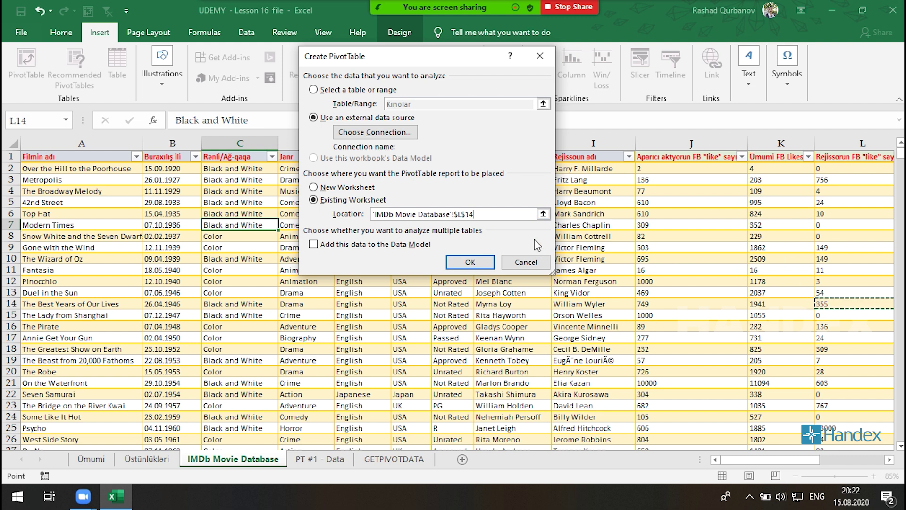
{"action": "left_click_drag", "start_coordinate": [531, 213], "coordinate": [349, 213]}
{"action": "key", "text": "BackSpace"}
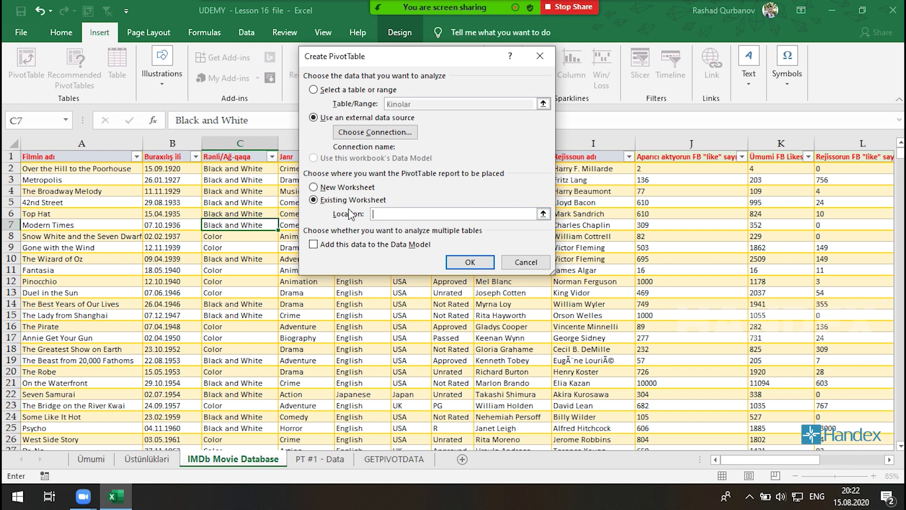
{"action": "key", "text": "Escape"}
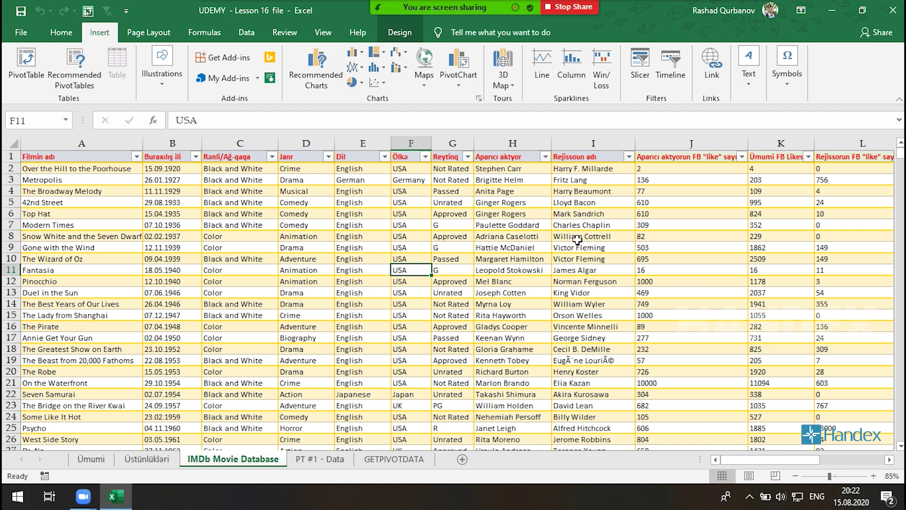
{"action": "key", "text": "Right"}
{"action": "key", "text": "Right"}
{"action": "key", "text": "Right"}
{"action": "key", "text": "Right"}
{"action": "key", "text": "Right"}
{"action": "key", "text": "Right"}
Step: Convert the movie table to a normal range
{"action": "left_click", "coordinate": [399, 33]}
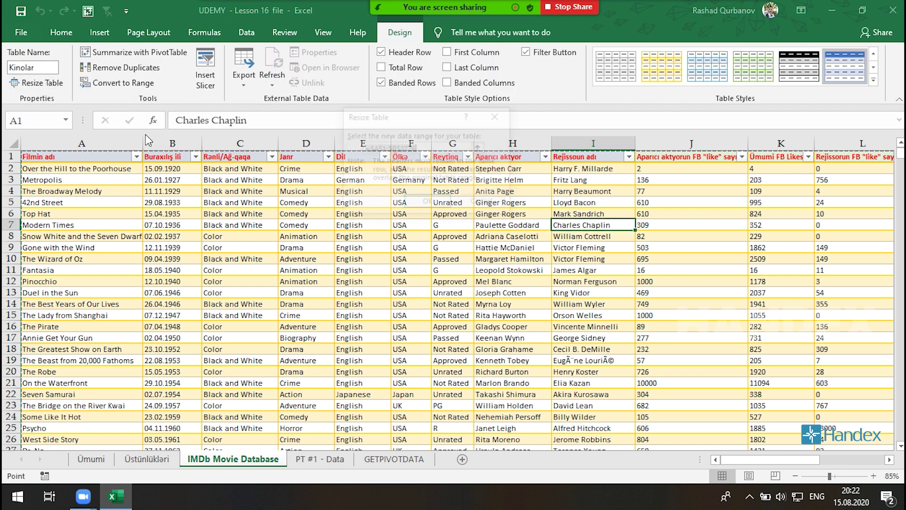
{"action": "left_click", "coordinate": [134, 81]}
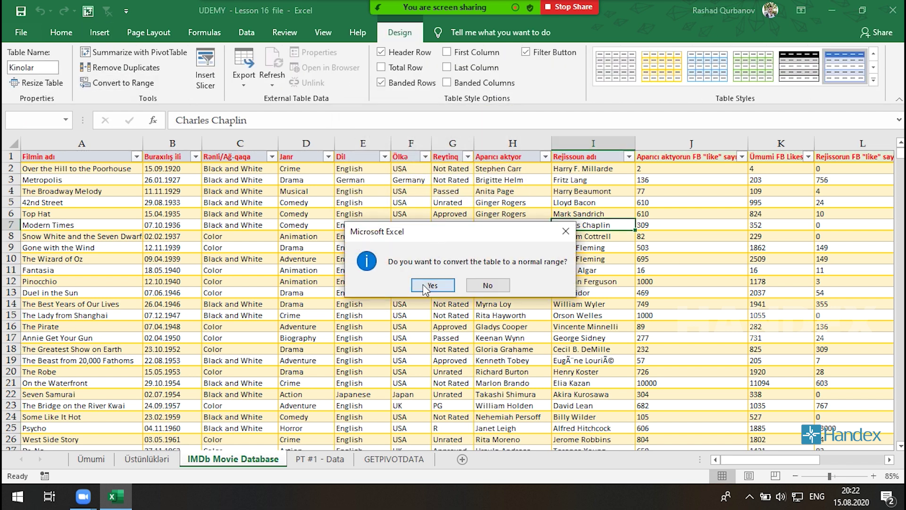
{"action": "left_click", "coordinate": [383, 281]}
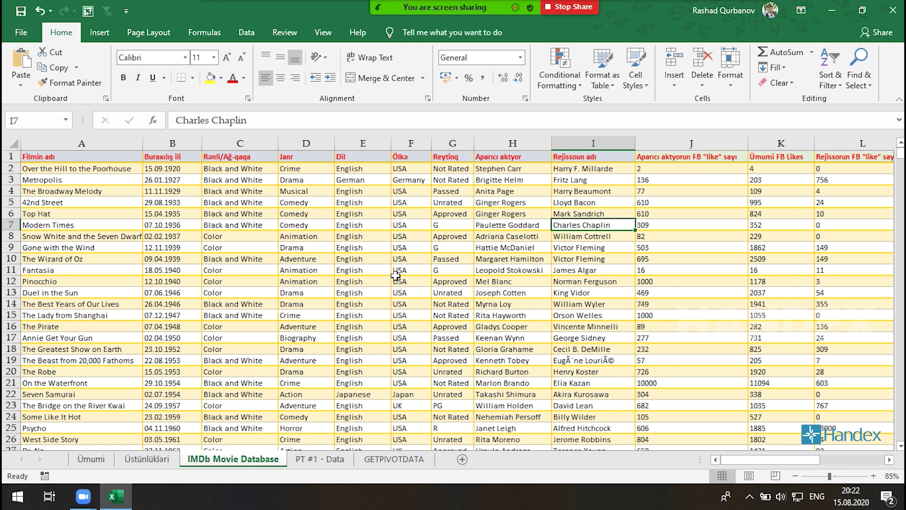
Step: Create a PivotTable from the data range A1:R3726 on a new worksheet
{"action": "left_click", "coordinate": [283, 226]}
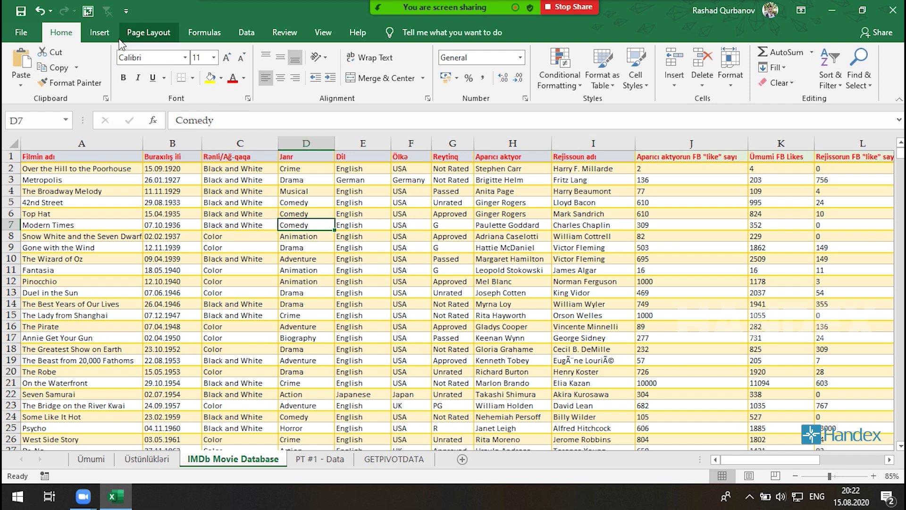
{"action": "left_click", "coordinate": [99, 33]}
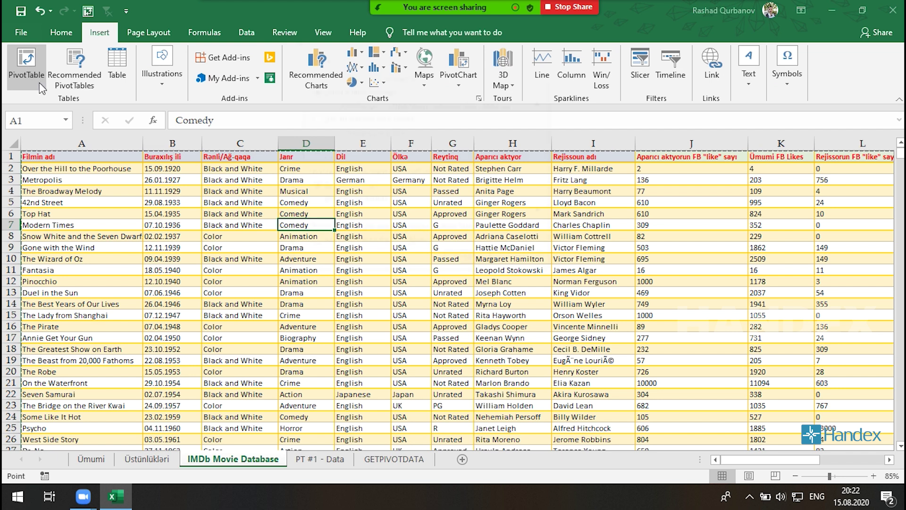
{"action": "left_click", "coordinate": [26, 62]}
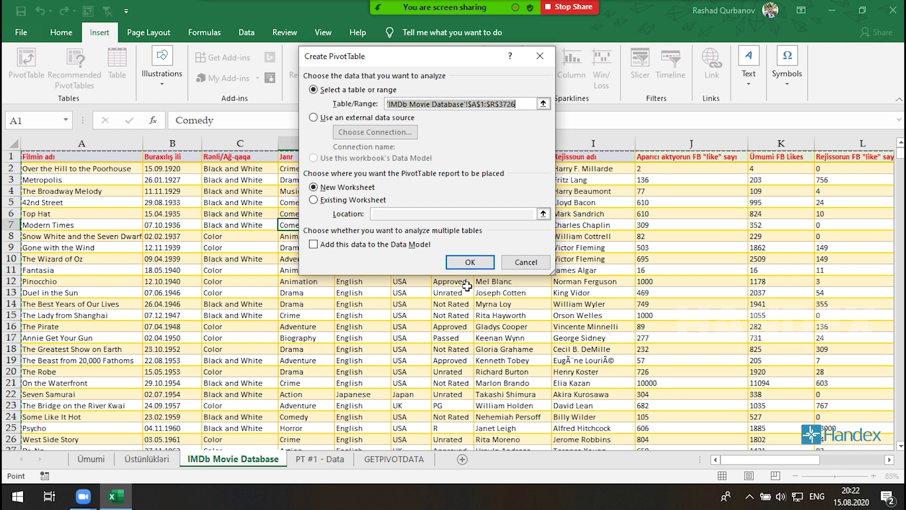
{"action": "left_click", "coordinate": [477, 263]}
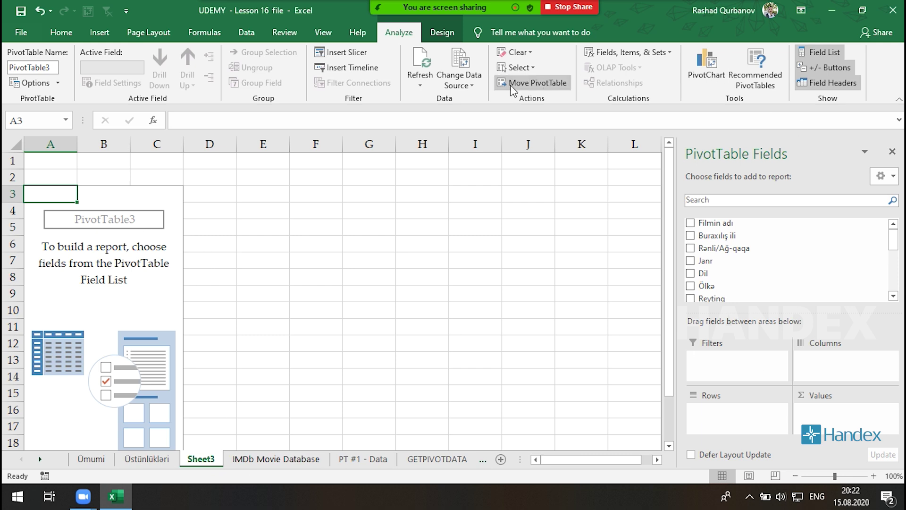
Step: Switch between the PivotTable Analyze and Design tabs for PivotTable3, ending on Design
{"action": "left_click", "coordinate": [436, 35]}
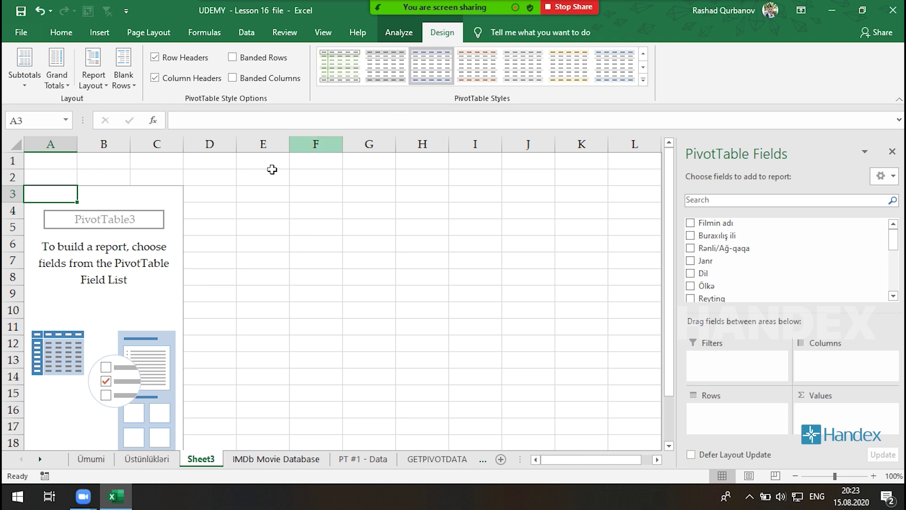
{"action": "left_click", "coordinate": [406, 35]}
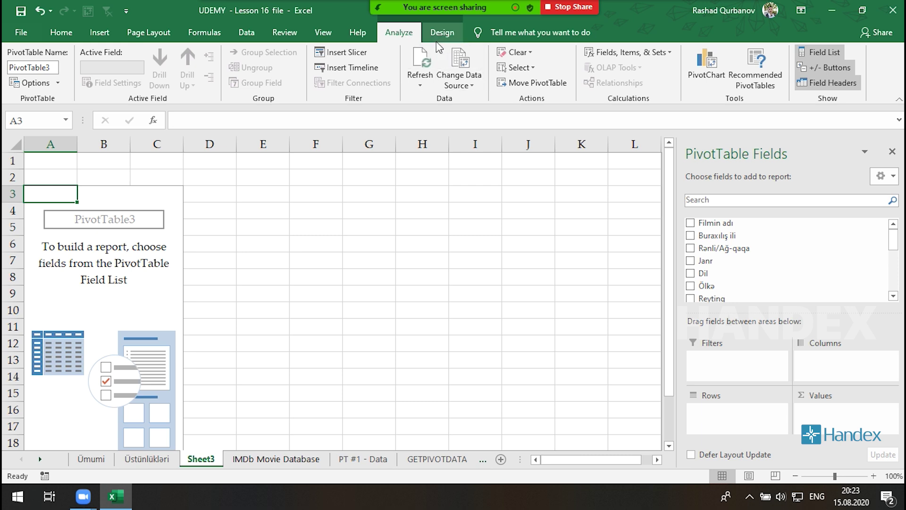
{"action": "left_click_drag", "start_coordinate": [368, 16], "coordinate": [420, 55]}
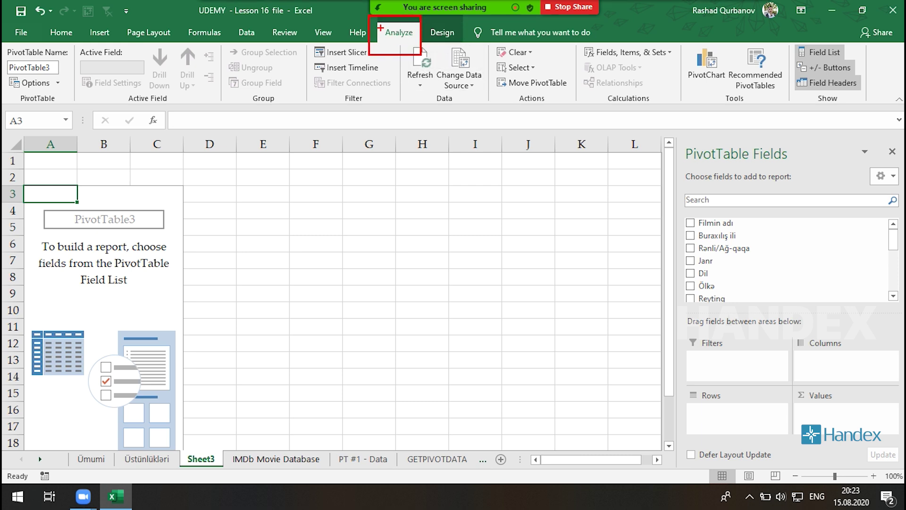
{"action": "key", "text": "Escape"}
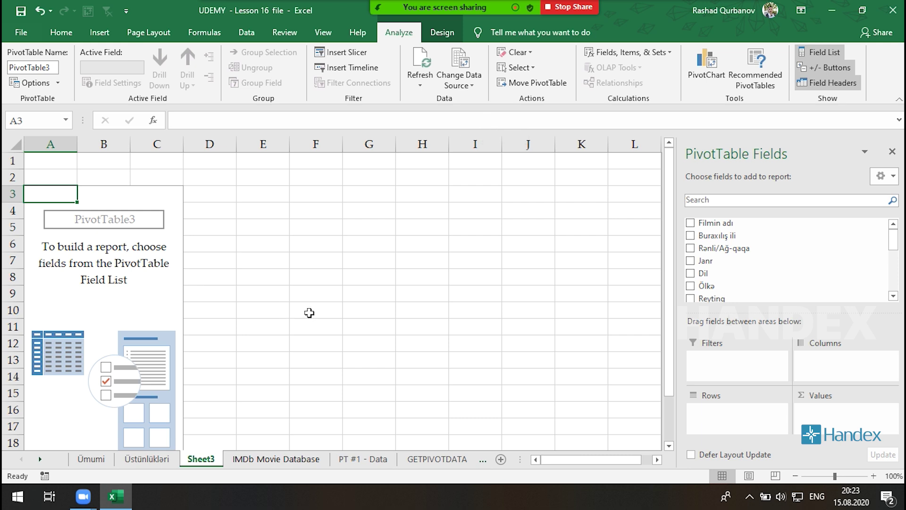
{"action": "left_click", "coordinate": [442, 32]}
{"action": "left_click", "coordinate": [406, 32]}
{"action": "left_click", "coordinate": [440, 42]}
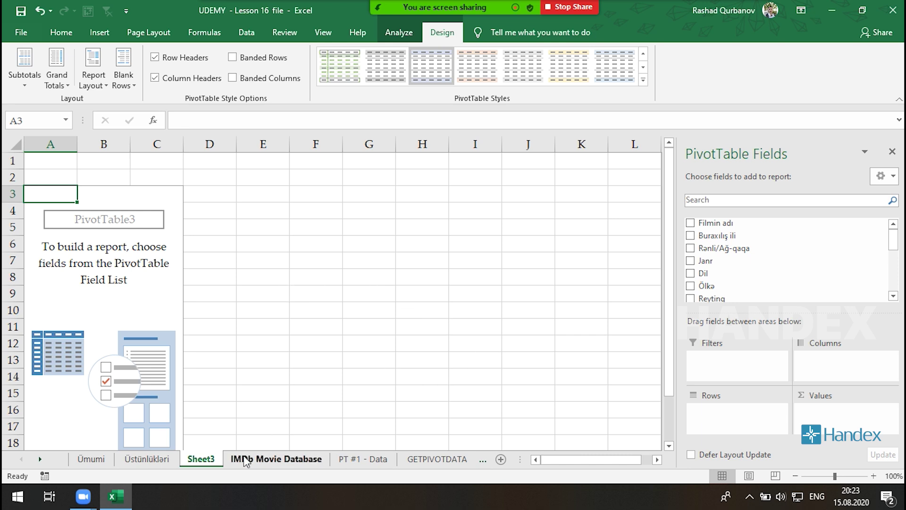
{"action": "right_click", "coordinate": [200, 459]}
{"action": "left_click", "coordinate": [224, 318]}
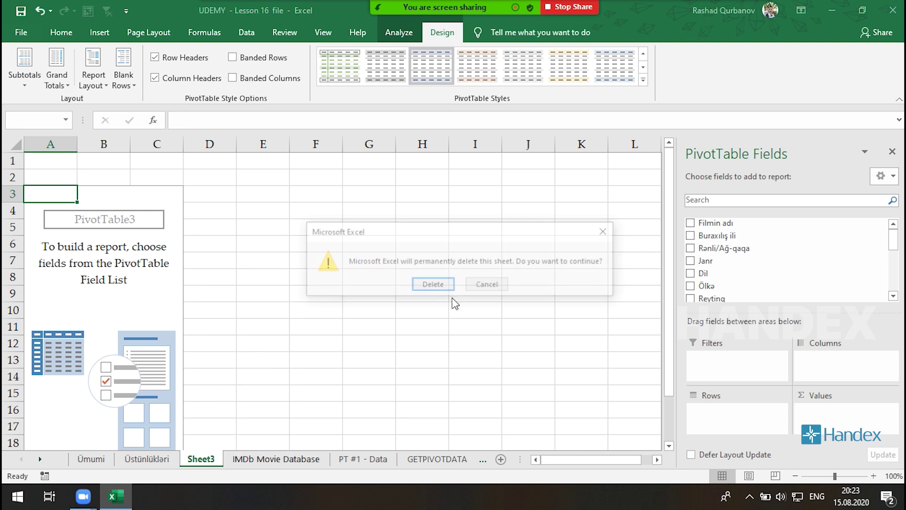
{"action": "left_click", "coordinate": [430, 283]}
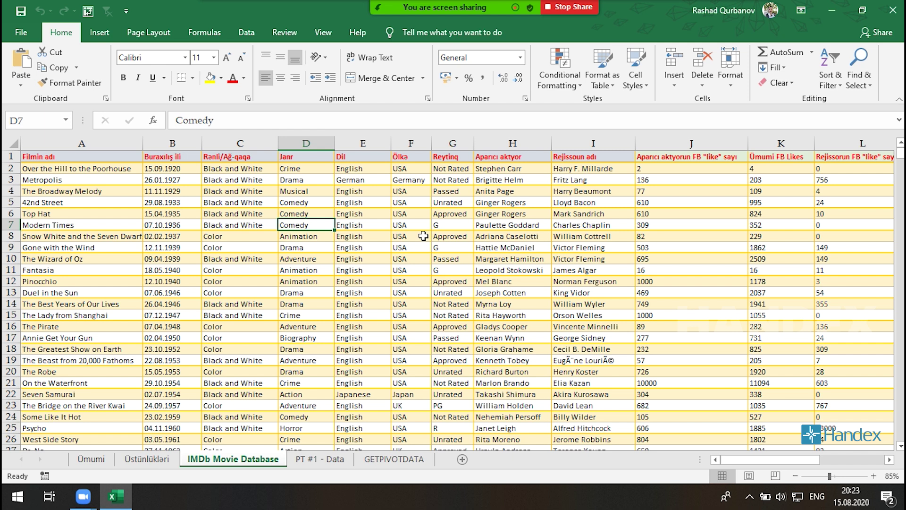
{"action": "scroll", "coordinate": [422, 237], "scroll_direction": "down", "scroll_amount": 1, "text": "ctrl"}
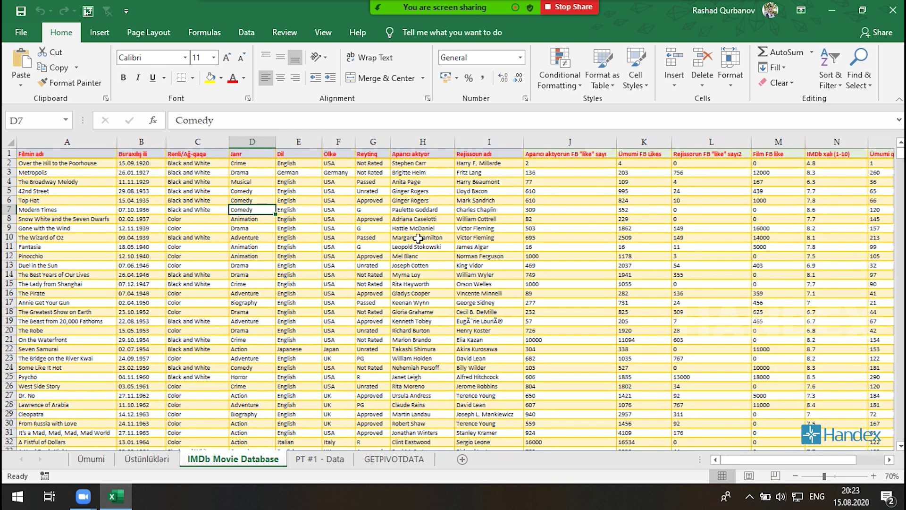
{"action": "left_click", "coordinate": [203, 209]}
{"action": "key", "text": "Up"}
{"action": "key", "text": "Up"}
{"action": "key", "text": "Up"}
{"action": "key", "text": "Up"}
{"action": "key", "text": "Up"}
{"action": "key", "text": "Up"}
{"action": "key", "text": "Right"}
{"action": "key", "text": "Right"}
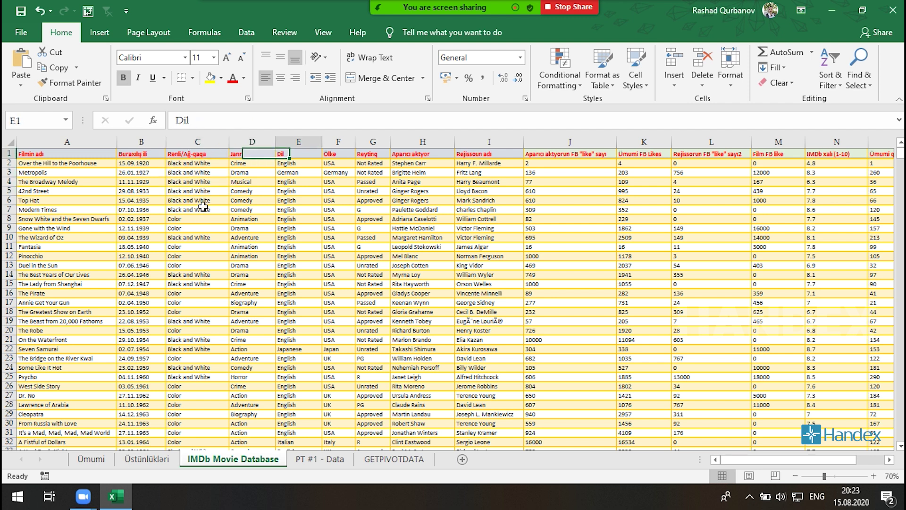
{"action": "key", "text": "Right"}
{"action": "key", "text": "Right"}
{"action": "key", "text": "Right"}
{"action": "key", "text": "Right"}
{"action": "key", "text": "Right"}
{"action": "key", "text": "Right"}
{"action": "key", "text": "Left"}
{"action": "key", "text": "ctrl+Home"}
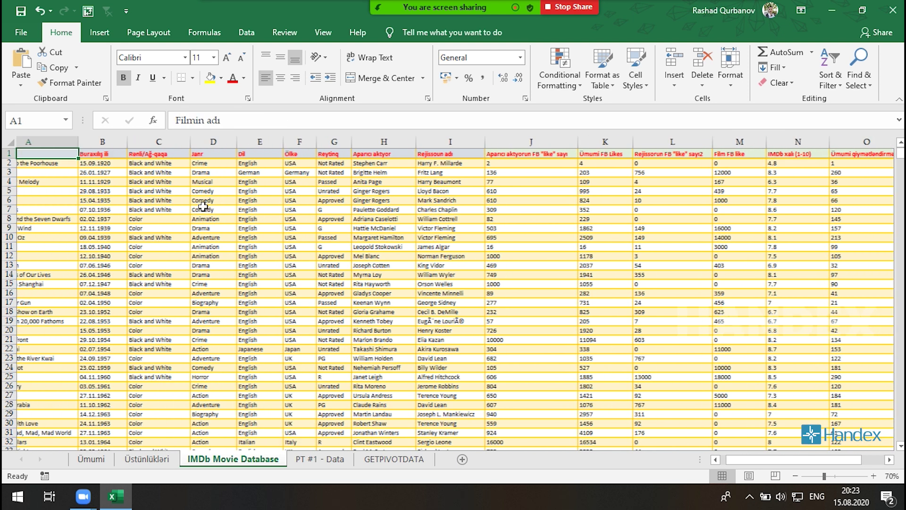
{"action": "key", "text": "Down"}
{"action": "key", "text": "Down"}
{"action": "key", "text": "Down"}
{"action": "key", "text": "Down"}
{"action": "key", "text": "ctrl+Down"}
{"action": "key", "text": "Right"}
{"action": "key", "text": "Right"}
{"action": "key", "text": "Right"}
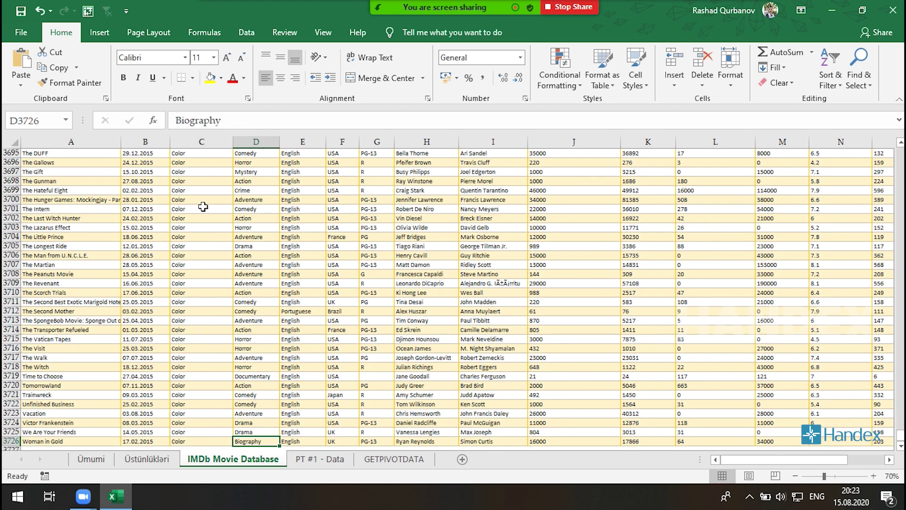
{"action": "key", "text": "Right"}
{"action": "key", "text": "Right"}
{"action": "key", "text": "Right"}
{"action": "key", "text": "Up"}
{"action": "key", "text": "Up"}
{"action": "key", "text": "Up"}
{"action": "key", "text": "Up"}
{"action": "key", "text": "Up"}
{"action": "key", "text": "Up"}
{"action": "key", "text": "Up"}
{"action": "key", "text": "Up"}
{"action": "key", "text": "Left"}
{"action": "key", "text": "Left"}
{"action": "key", "text": "Left"}
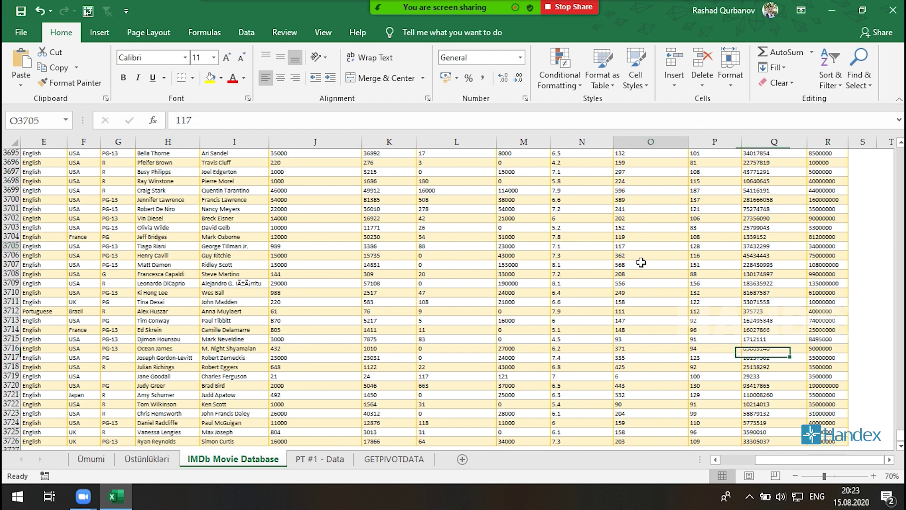
{"action": "left_click_drag", "start_coordinate": [641, 262], "coordinate": [765, 294]}
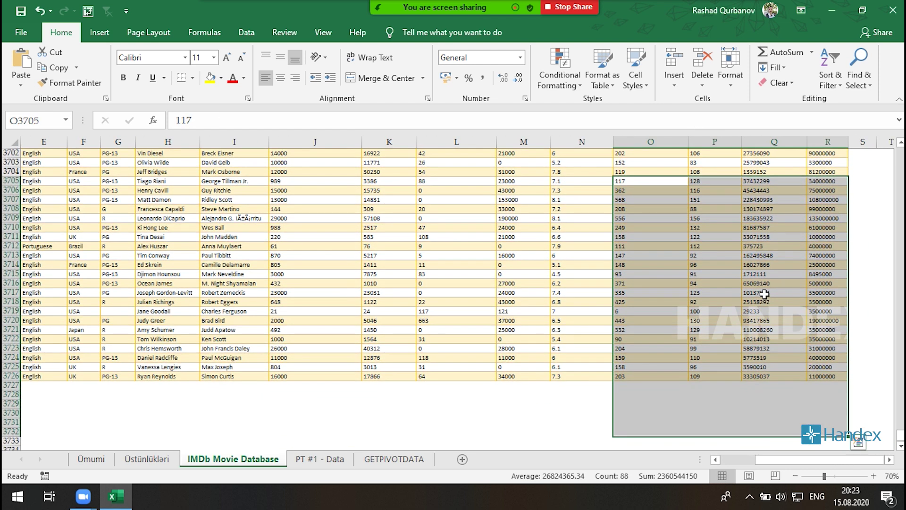
{"action": "key", "text": "Delete"}
{"action": "key", "text": "ctrl+z"}
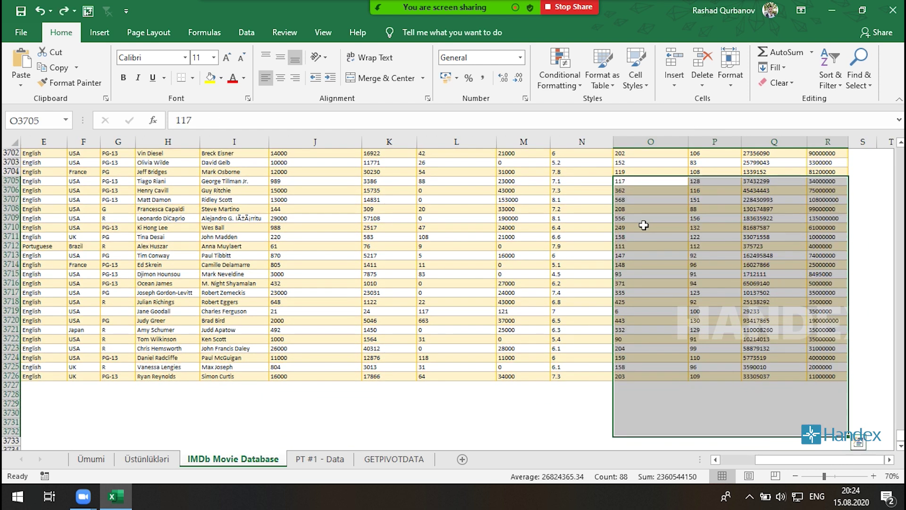
{"action": "left_click", "coordinate": [644, 226]}
{"action": "key", "text": "ctrl+Up"}
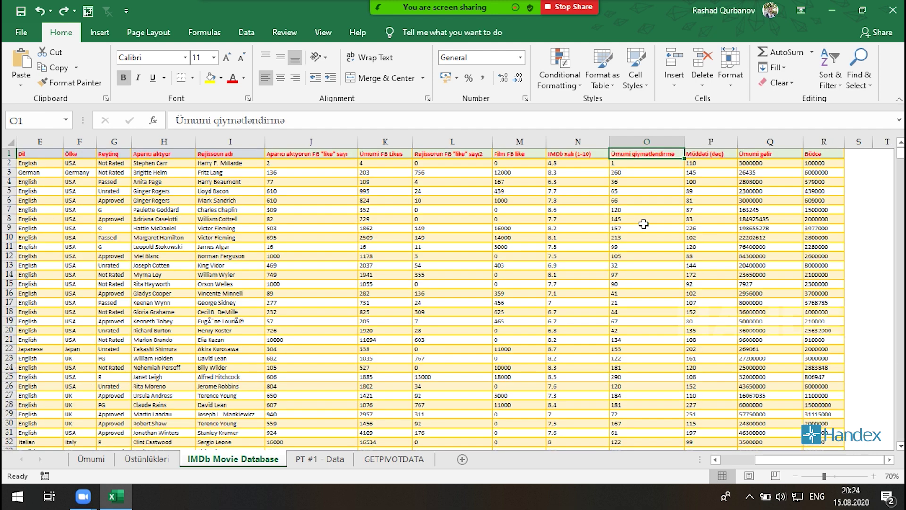
{"action": "key", "text": "Left"}
{"action": "key", "text": "Left"}
{"action": "key", "text": "Left"}
{"action": "key", "text": "Left"}
{"action": "key", "text": "Left"}
{"action": "key", "text": "Left"}
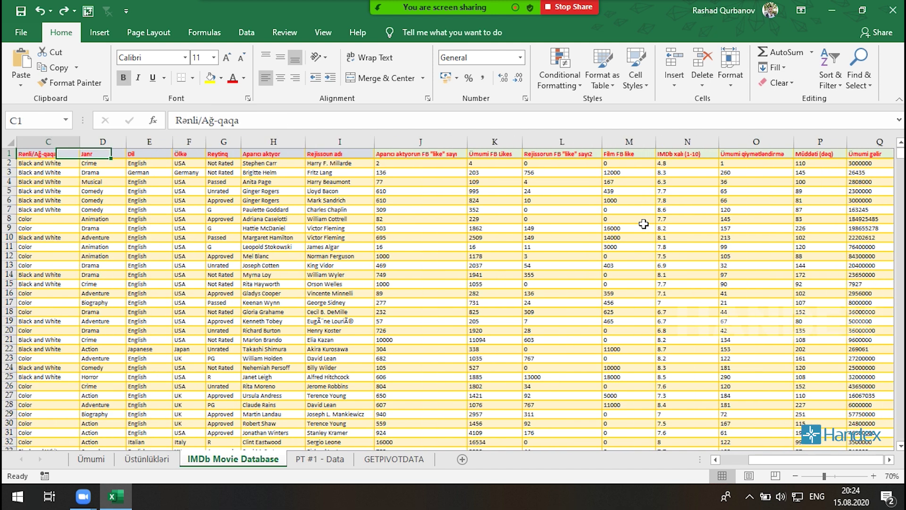
{"action": "key", "text": "Left"}
{"action": "key", "text": "Left"}
{"action": "left_click", "coordinate": [502, 152]}
{"action": "left_click", "coordinate": [554, 155]}
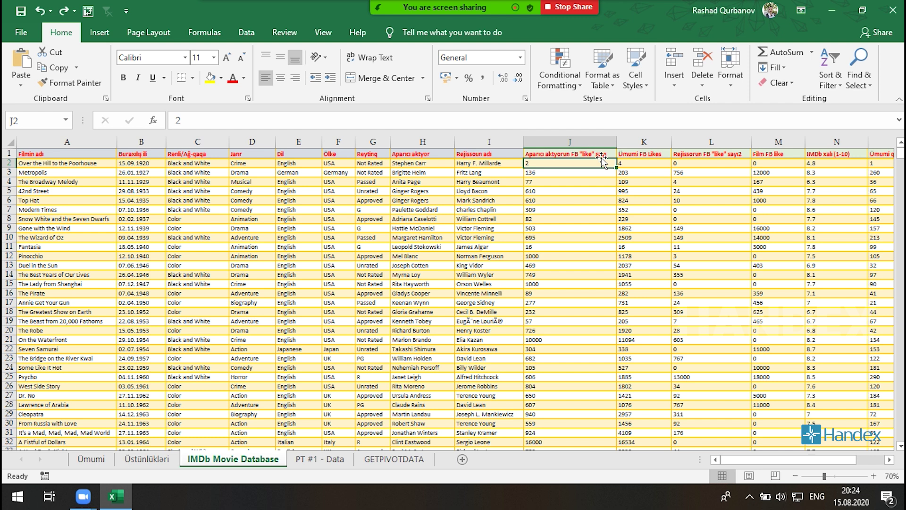
{"action": "left_click", "coordinate": [636, 152]}
{"action": "key", "text": "ctrl+b"}
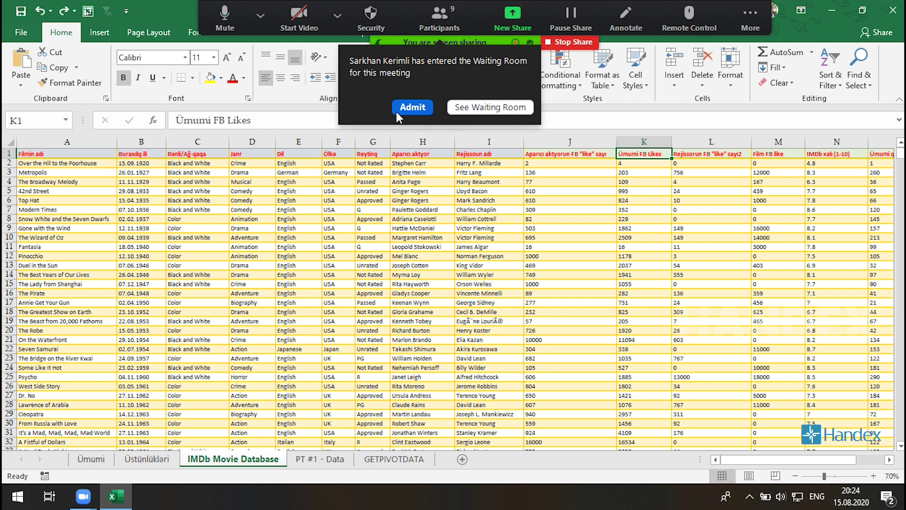
{"action": "left_click", "coordinate": [398, 115]}
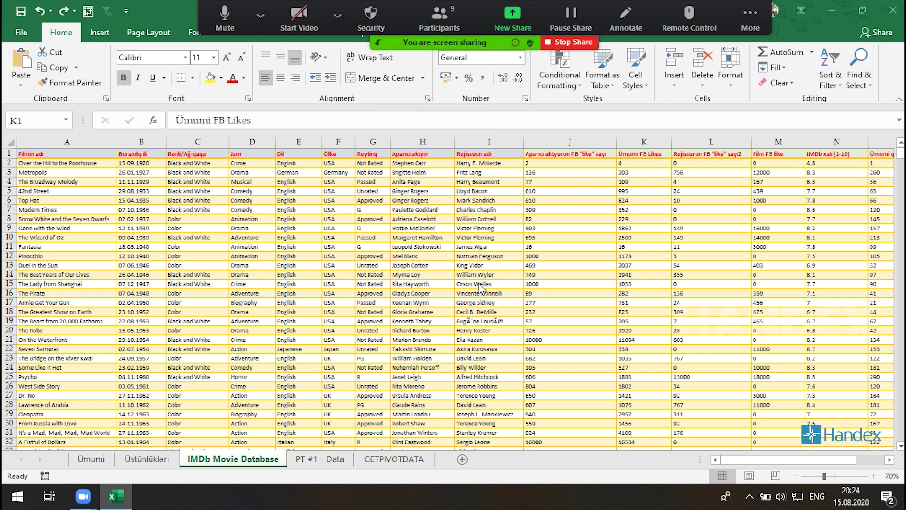
{"action": "left_click", "coordinate": [373, 141]}
{"action": "left_click", "coordinate": [489, 141]}
{"action": "left_click", "coordinate": [587, 142]}
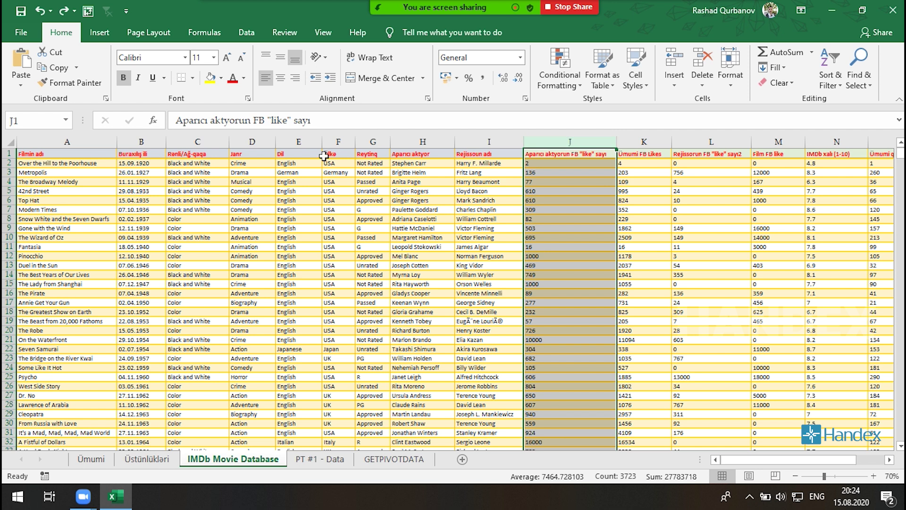
Step: Delete the Rənli/Ağ-qaqa header from cell C1
{"action": "left_click", "coordinate": [189, 152]}
{"action": "key", "text": "Delete"}
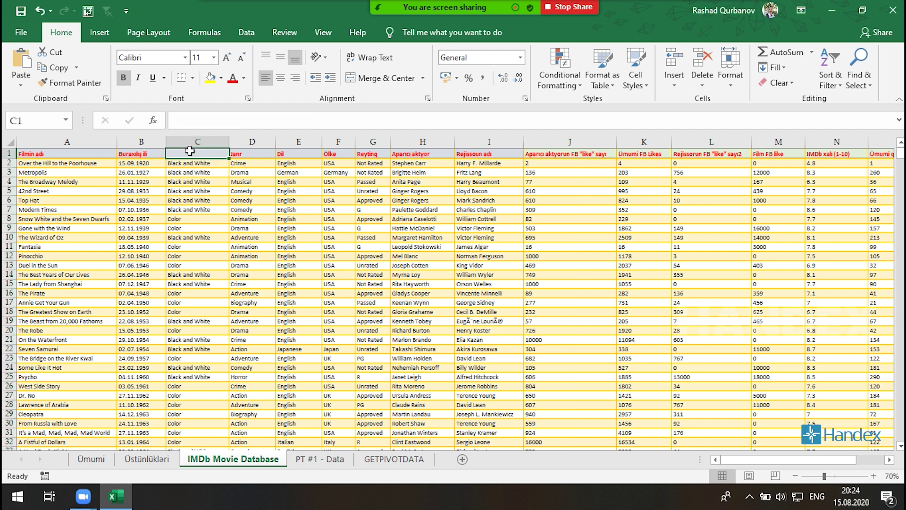
{"action": "left_click", "coordinate": [252, 210]}
Step: Attempt a PivotTable with the source range starting at $A$1, then dismiss the invalid field name error and cancel
{"action": "left_click", "coordinate": [99, 32]}
{"action": "left_click", "coordinate": [26, 64]}
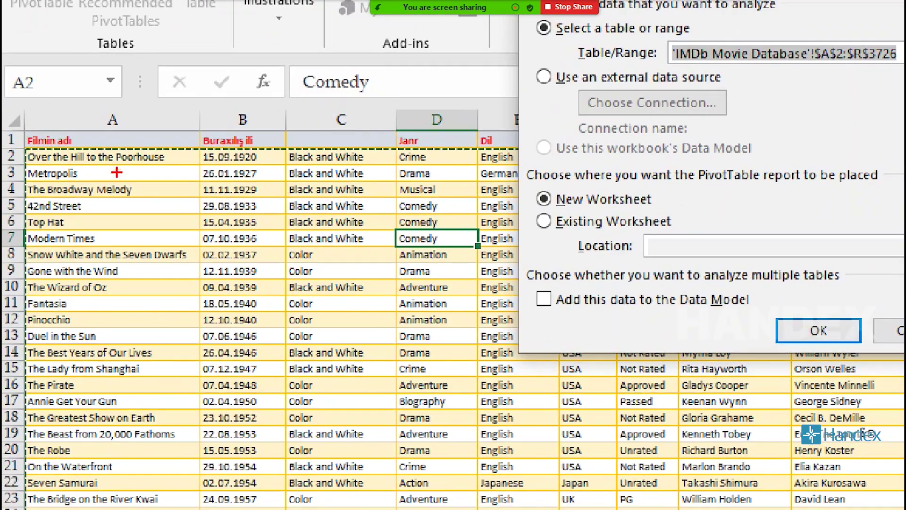
{"action": "left_click_drag", "start_coordinate": [114, 149], "coordinate": [222, 151]}
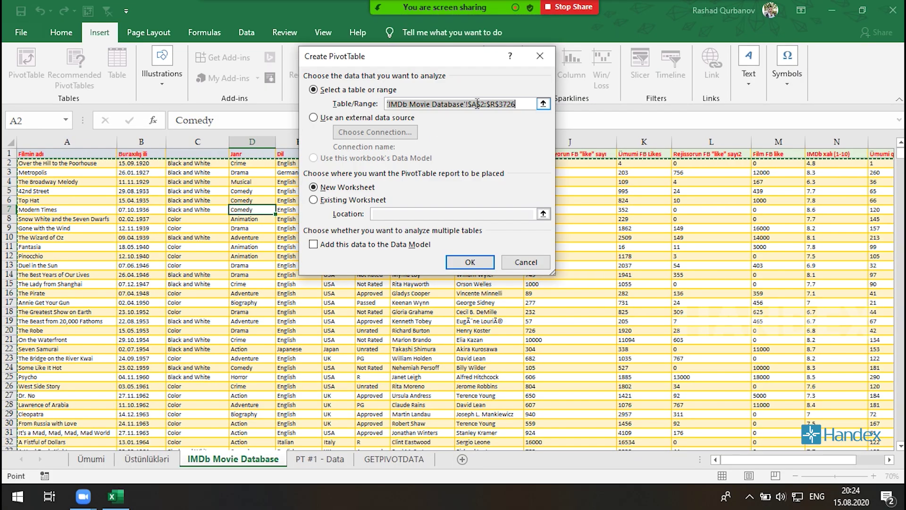
{"action": "left_click", "coordinate": [481, 104]}
{"action": "key", "text": "Delete"}
{"action": "type", "text": "1"}
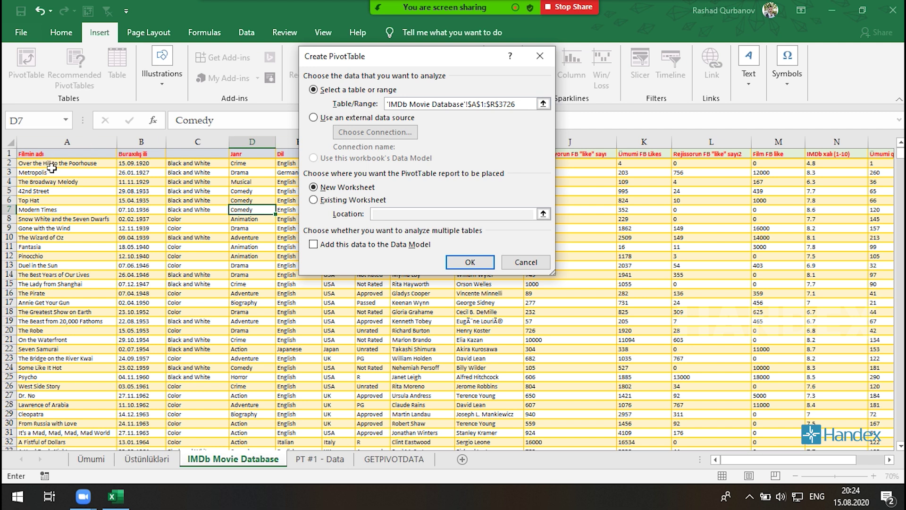
{"action": "left_click", "coordinate": [488, 268]}
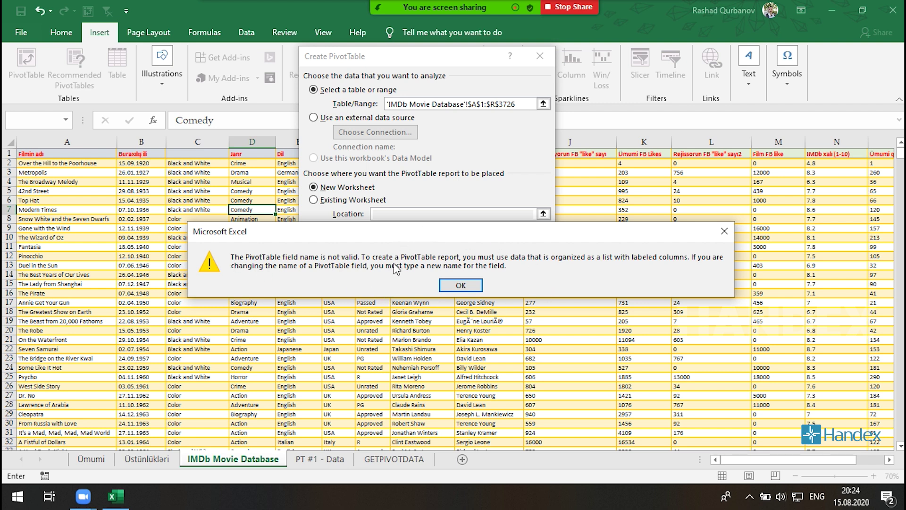
{"action": "key", "text": "Return"}
{"action": "key", "text": "Escape"}
{"action": "left_click", "coordinate": [212, 152]}
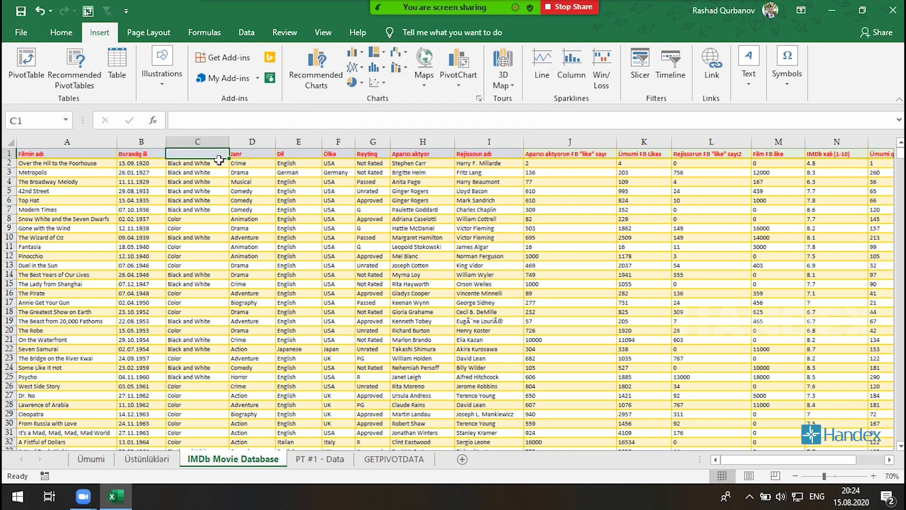
Step: Undo the deletion to restore the Rənli/Ağ-qaqa header in C1
{"action": "key", "text": "ctrl+z"}
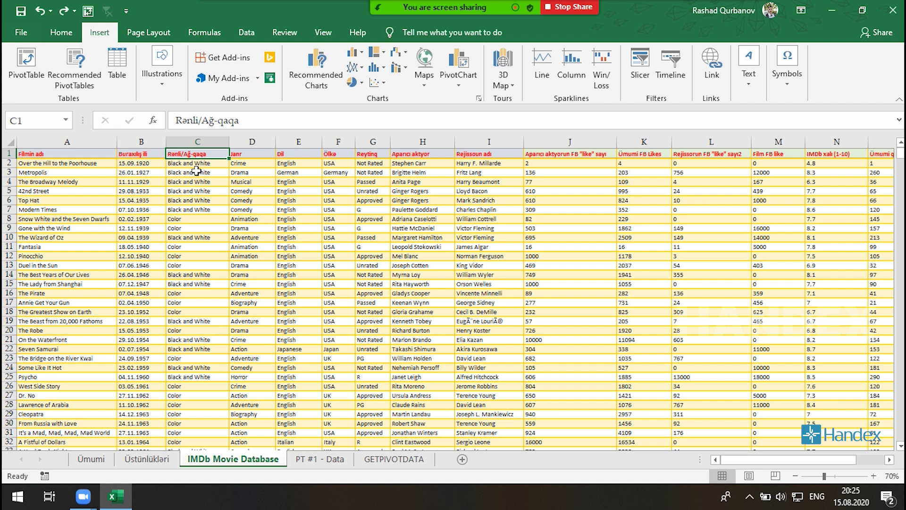
Step: Create a PivotTable from 'IMDb Movie Database'!$A$1:$R$3726 on a new worksheet
{"action": "left_click", "coordinate": [396, 349]}
{"action": "left_click", "coordinate": [408, 425]}
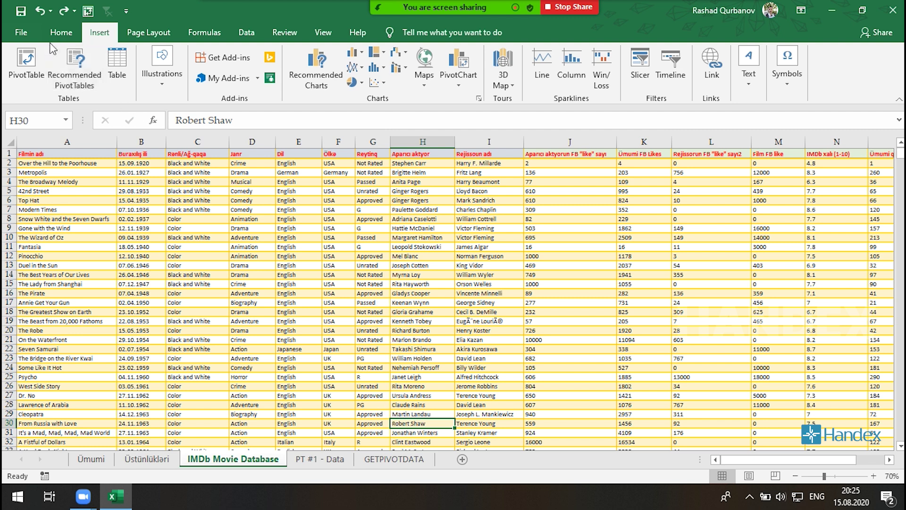
{"action": "left_click", "coordinate": [27, 66]}
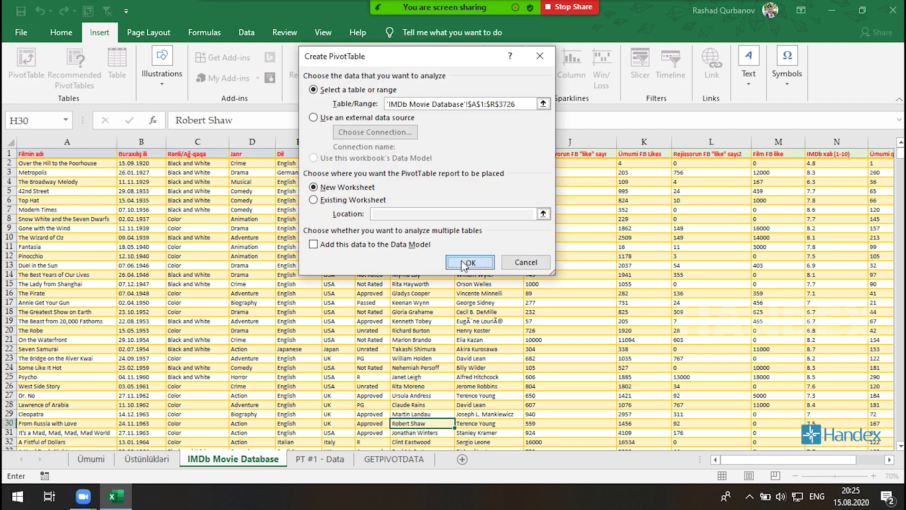
{"action": "left_click", "coordinate": [470, 263]}
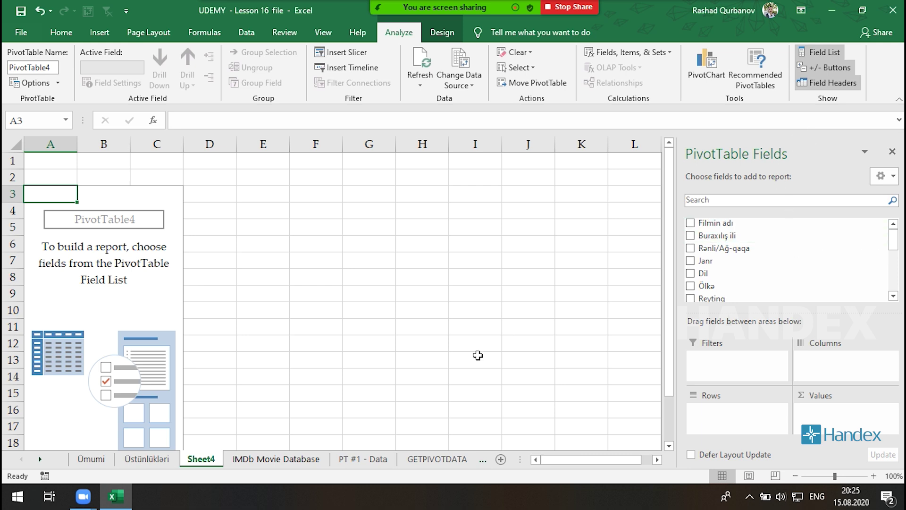
{"action": "left_click", "coordinate": [255, 446]}
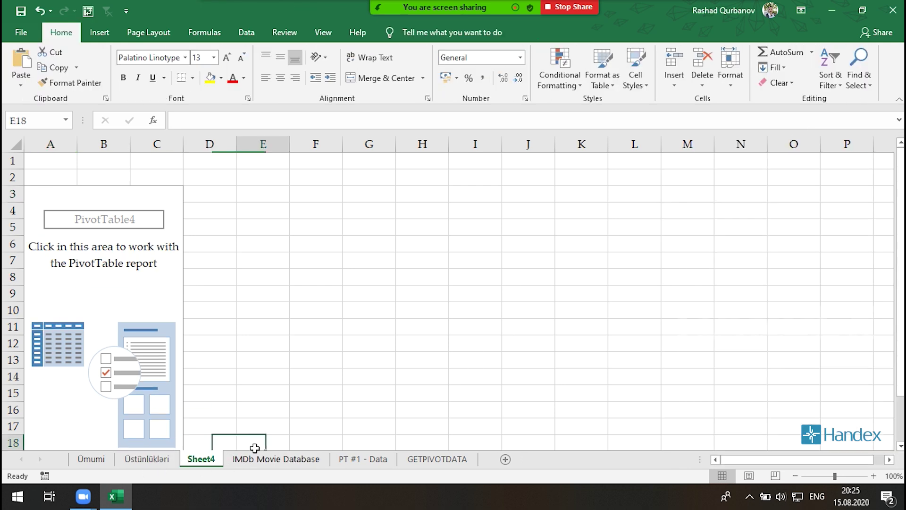
{"action": "left_click", "coordinate": [276, 458]}
{"action": "left_click", "coordinate": [201, 459]}
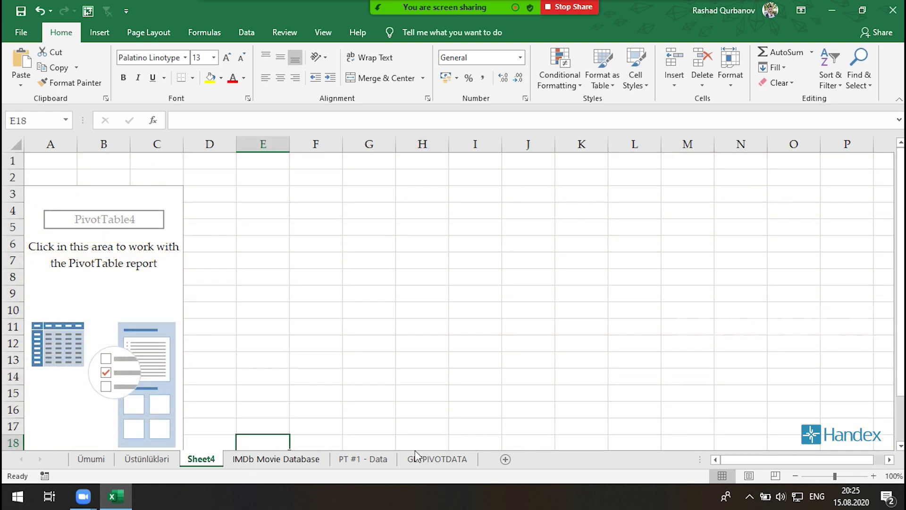
{"action": "left_click", "coordinate": [151, 243]}
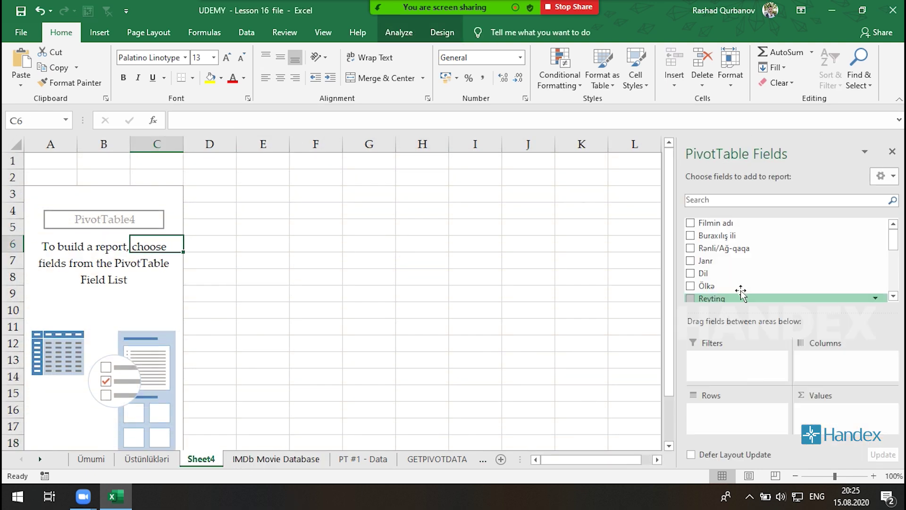
{"action": "mouse_move", "coordinate": [891, 241]}
{"action": "left_mouse_down"}
{"action": "mouse_move", "coordinate": [890, 286]}
{"action": "mouse_move", "coordinate": [893, 246]}
{"action": "left_mouse_up"}
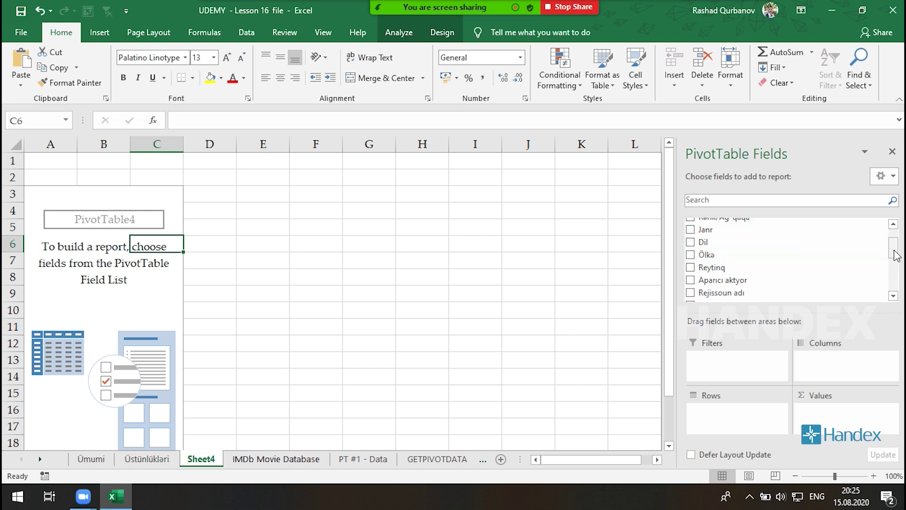
{"action": "scroll", "coordinate": [802, 255], "scroll_direction": "up", "scroll_amount": 2}
{"action": "mouse_move", "coordinate": [800, 248]}
{"action": "left_mouse_down"}
{"action": "mouse_move", "coordinate": [746, 411]}
{"action": "mouse_move", "coordinate": [765, 323]}
{"action": "mouse_move", "coordinate": [764, 273]}
{"action": "left_mouse_up"}
{"action": "scroll", "coordinate": [891, 271], "scroll_direction": "up", "scroll_amount": 1}
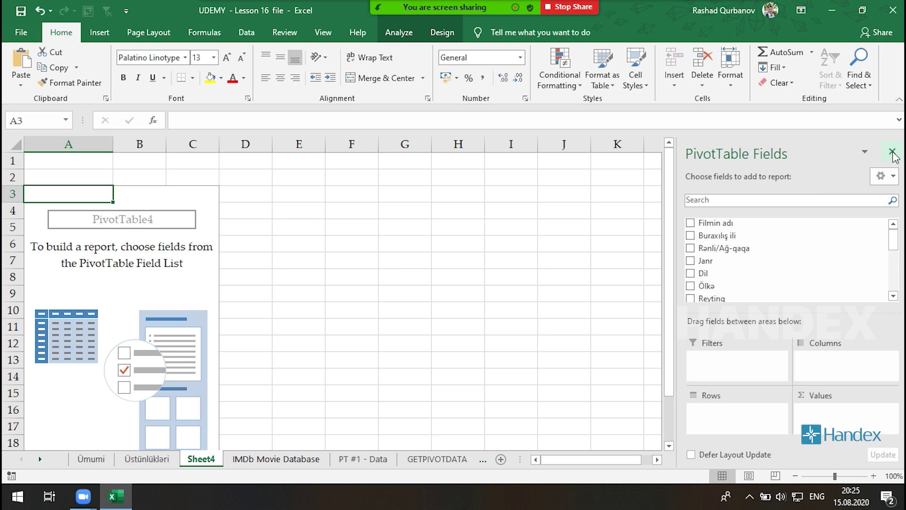
{"action": "left_click", "coordinate": [618, 194]}
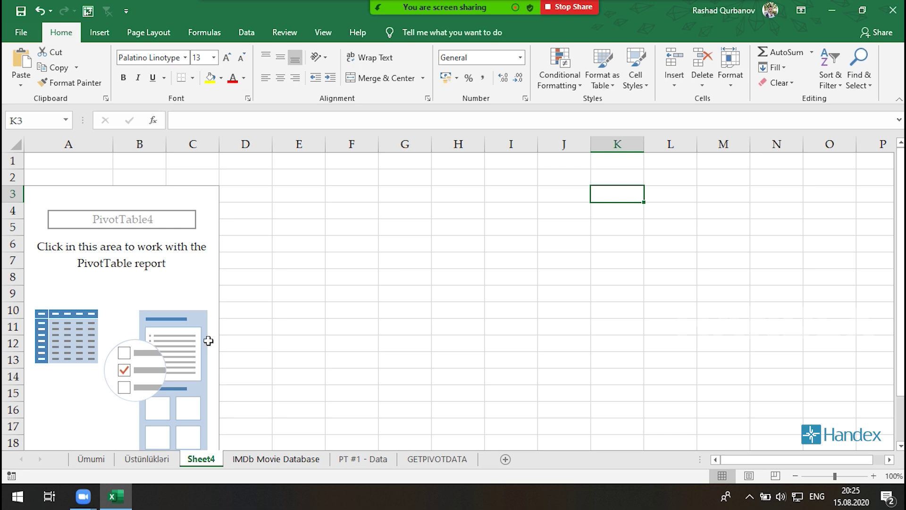
{"action": "left_click", "coordinate": [511, 260]}
{"action": "left_click", "coordinate": [538, 340]}
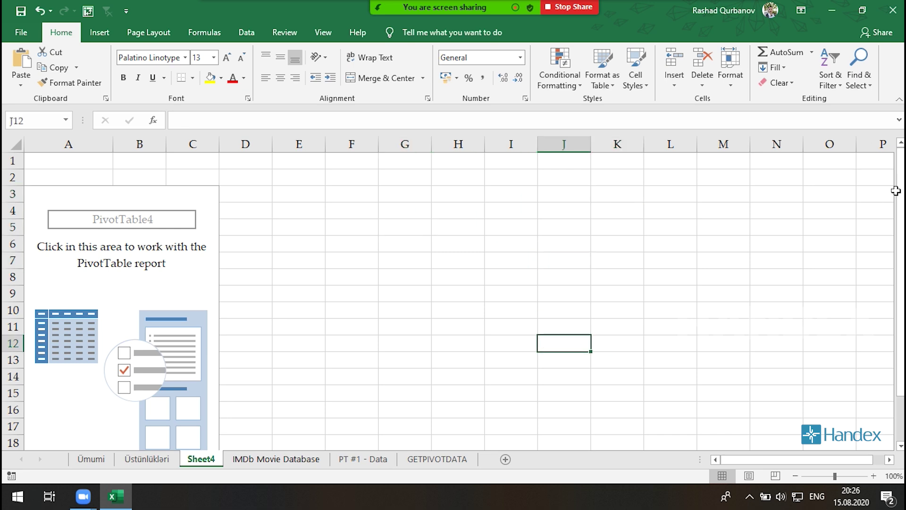
{"action": "left_click", "coordinate": [164, 255]}
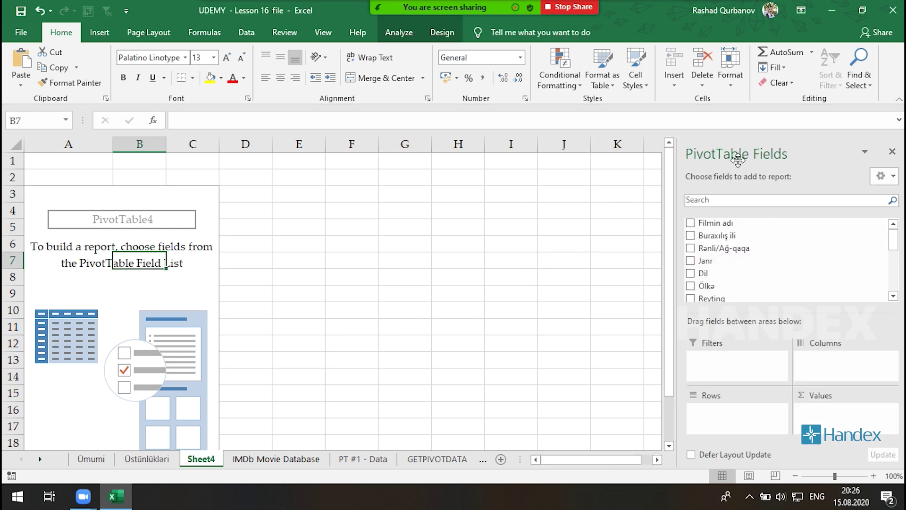
Step: Float the PivotTable Fields pane over the sheet, then dock it back on the right
{"action": "left_click", "coordinate": [862, 151]}
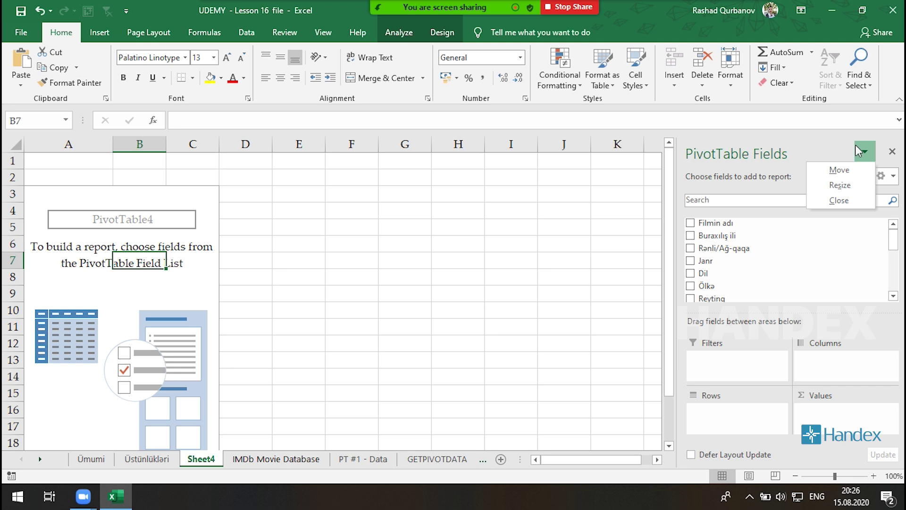
{"action": "left_click", "coordinate": [839, 169]}
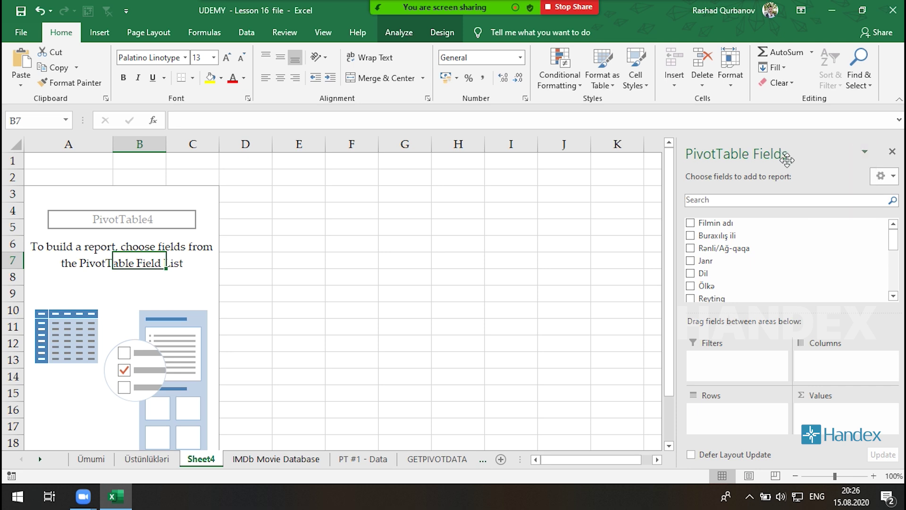
{"action": "mouse_move", "coordinate": [772, 167]}
{"action": "left_mouse_down"}
{"action": "mouse_move", "coordinate": [335, 152]}
{"action": "mouse_move", "coordinate": [550, 162]}
{"action": "left_mouse_up"}
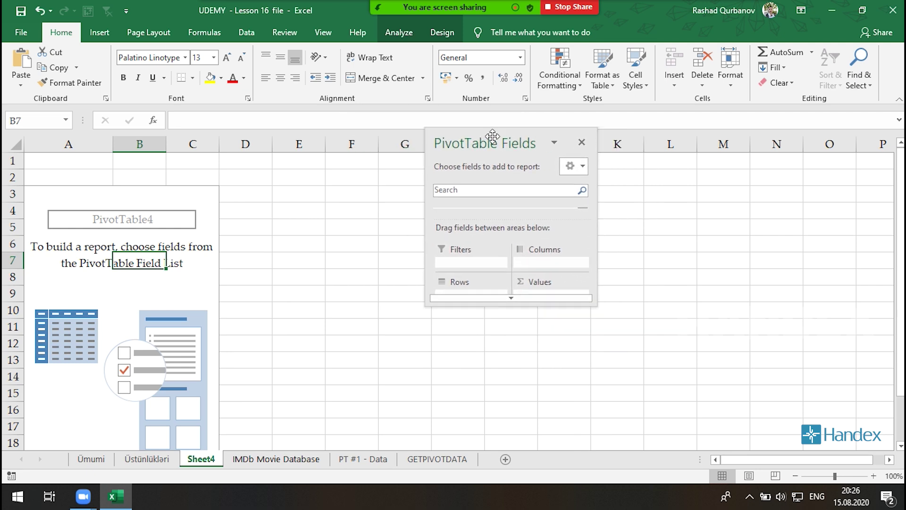
{"action": "mouse_move", "coordinate": [550, 162]}
{"action": "left_mouse_down"}
{"action": "mouse_move", "coordinate": [784, 137]}
{"action": "mouse_move", "coordinate": [902, 149]}
{"action": "left_mouse_up"}
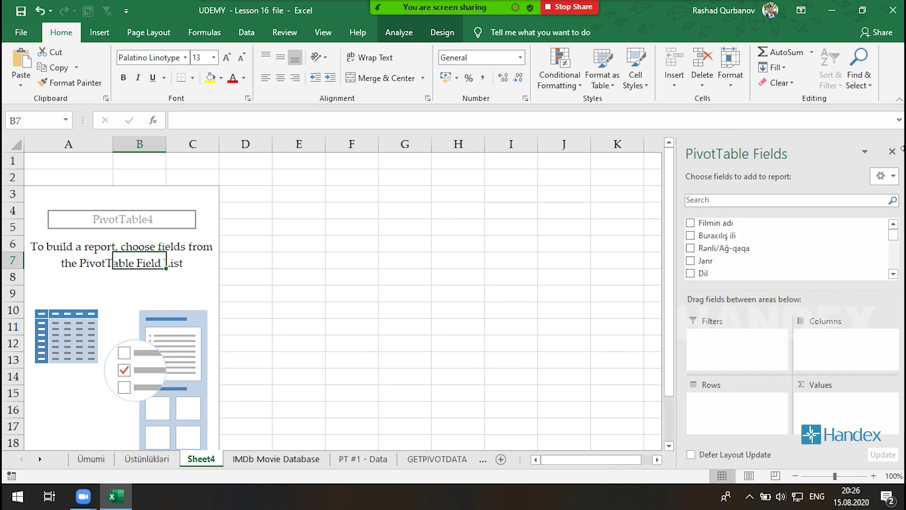
Step: Resize the PivotTable Fields pane using its Size option
{"action": "left_click", "coordinate": [865, 155]}
{"action": "left_click", "coordinate": [853, 184]}
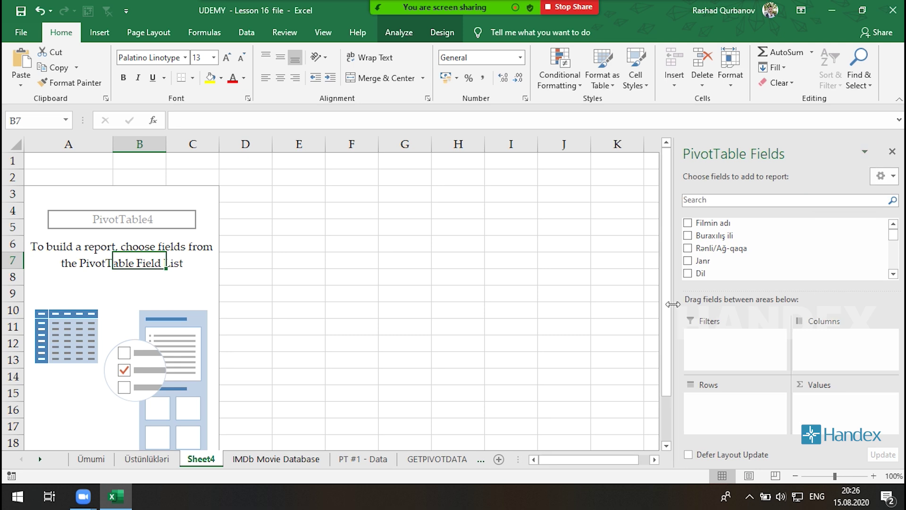
{"action": "left_click_drag", "start_coordinate": [402, 296], "coordinate": [679, 279]}
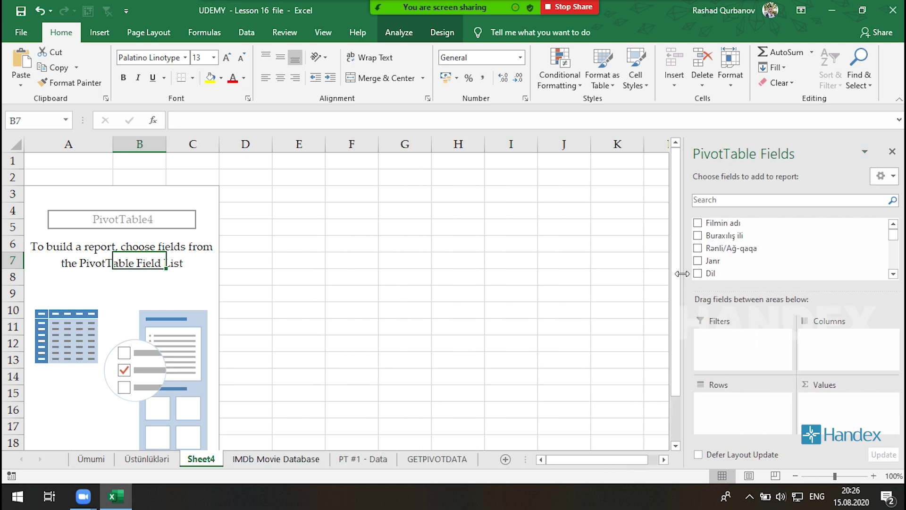
{"action": "left_click", "coordinate": [867, 152]}
Step: Close the PivotTable Fields pane and select cells in and around PivotTable4
{"action": "left_click", "coordinate": [841, 201]}
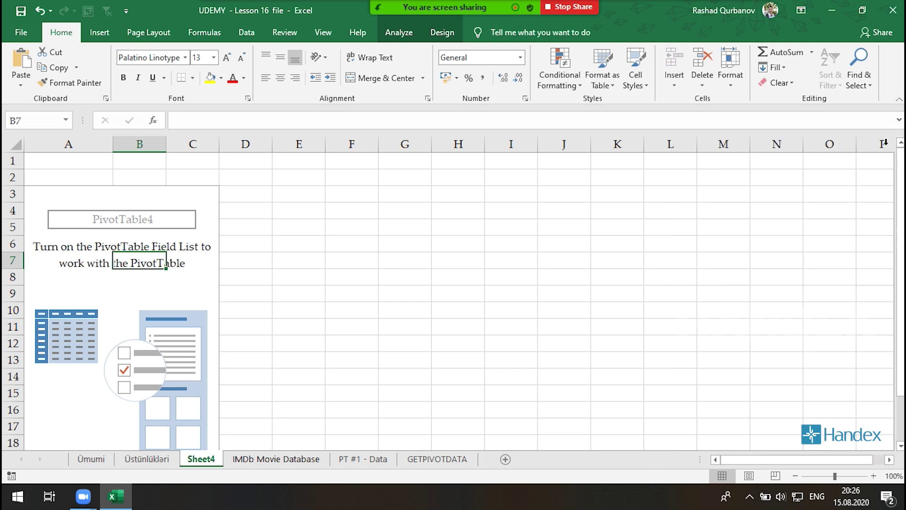
{"action": "left_click", "coordinate": [183, 258]}
{"action": "left_click", "coordinate": [344, 227]}
{"action": "left_click", "coordinate": [184, 241]}
{"action": "left_click", "coordinate": [118, 275]}
{"action": "left_click", "coordinate": [80, 280]}
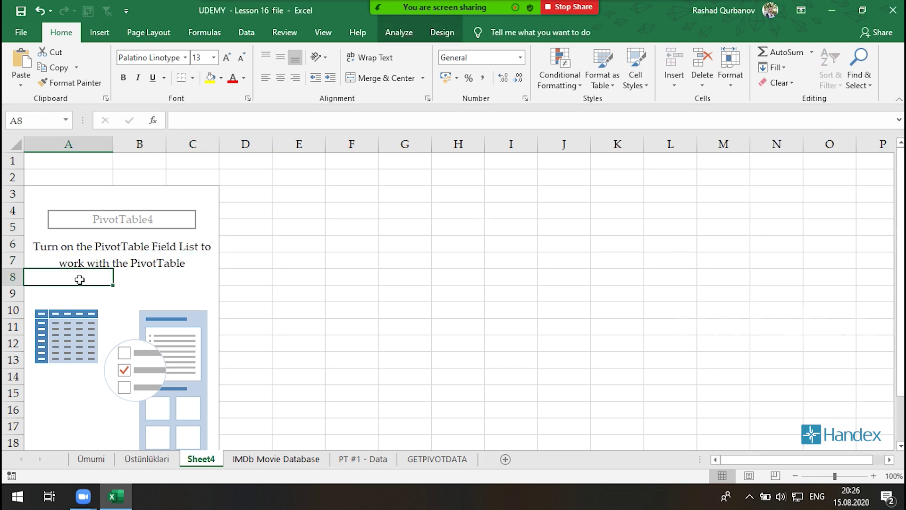
{"action": "left_click", "coordinate": [208, 194]}
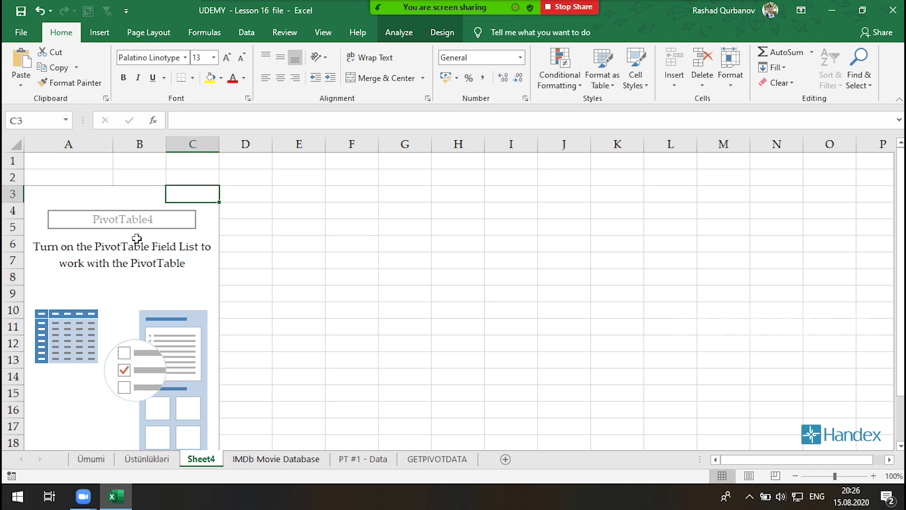
{"action": "left_click", "coordinate": [151, 263]}
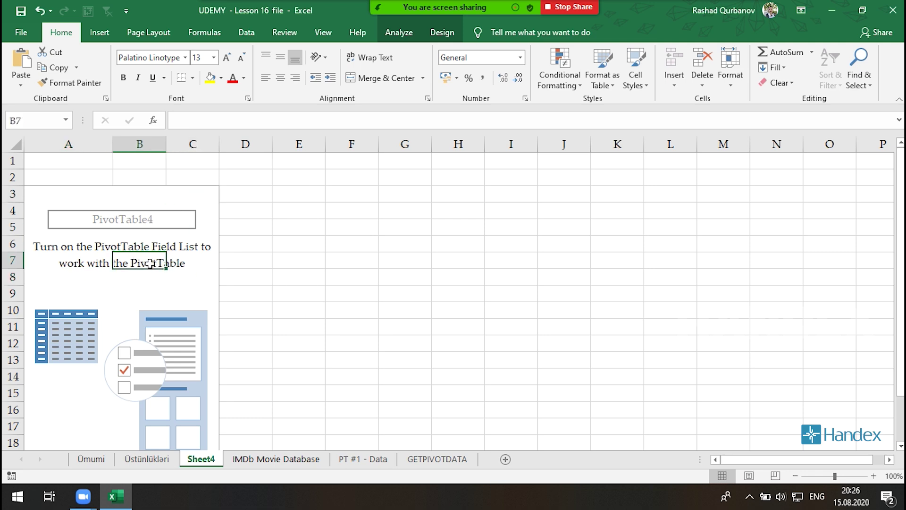
Step: Reopen the field list with the PivotTable's right-click Show Field List
{"action": "right_click", "coordinate": [140, 232]}
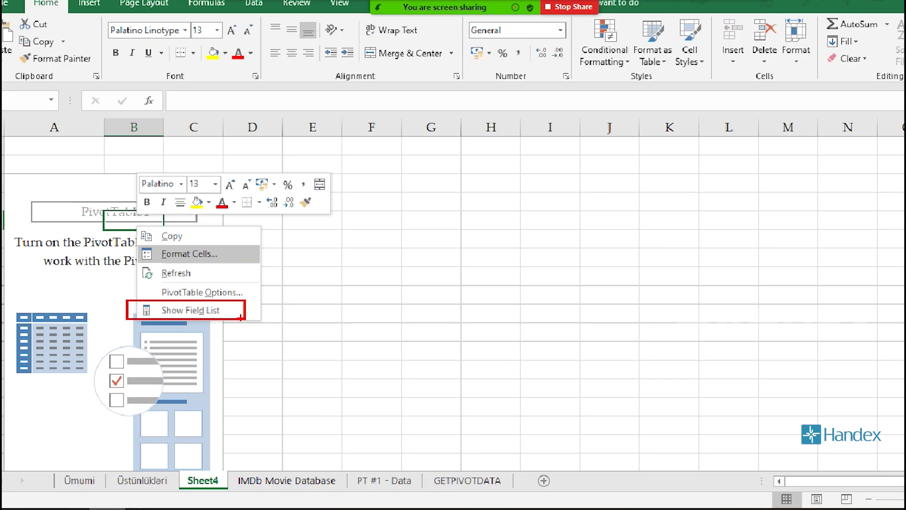
{"action": "key", "text": "Escape"}
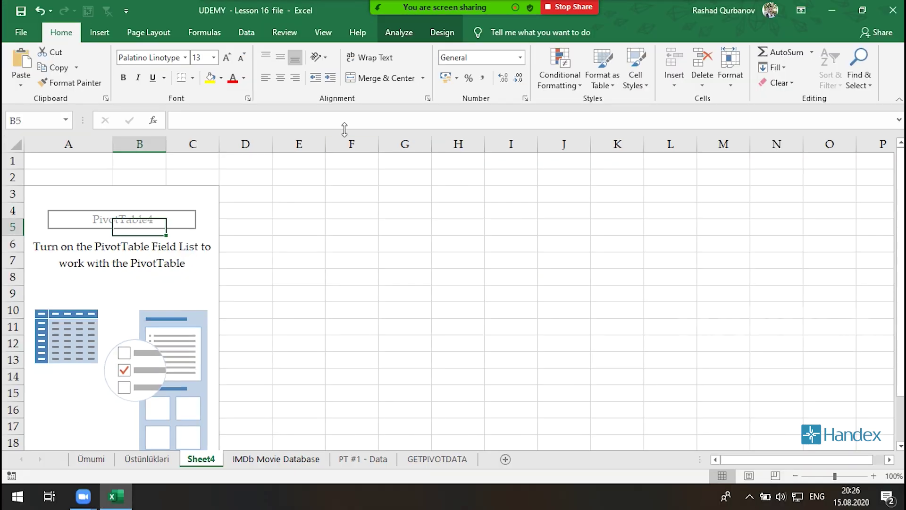
{"action": "left_click", "coordinate": [398, 32]}
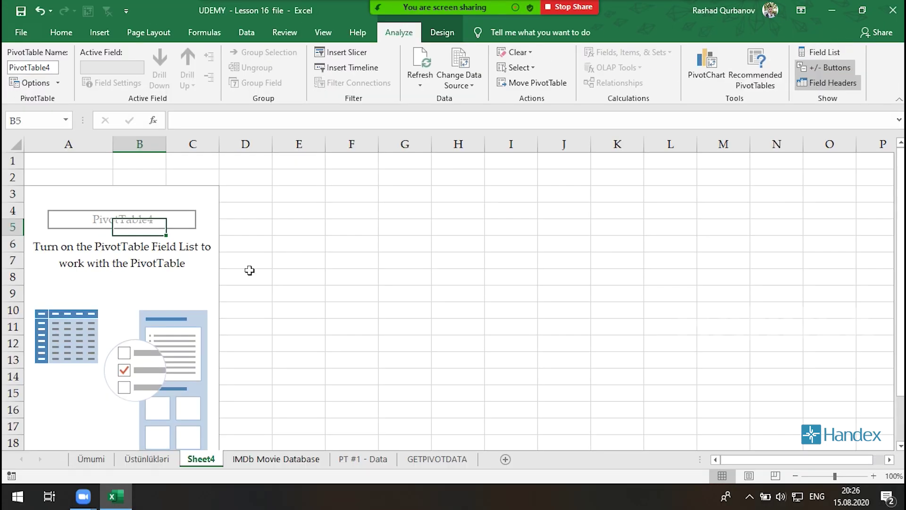
{"action": "right_click", "coordinate": [164, 271]}
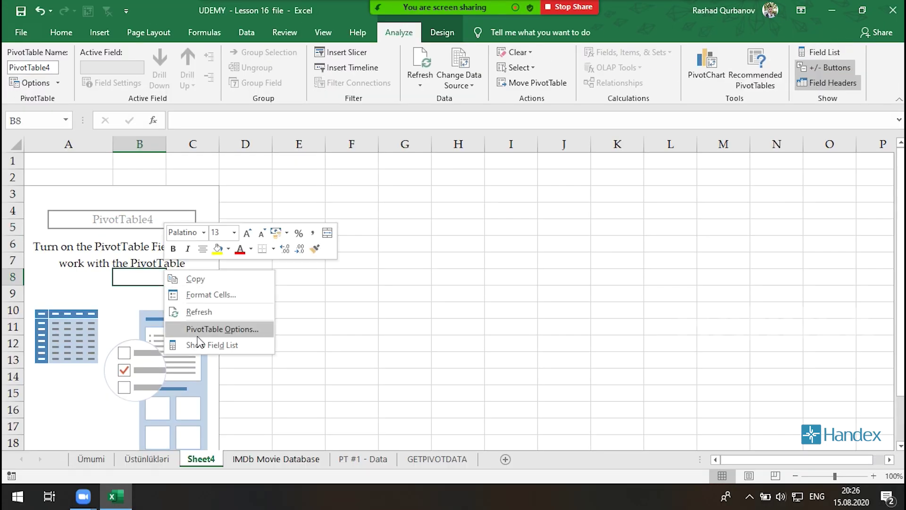
{"action": "left_click", "coordinate": [255, 347]}
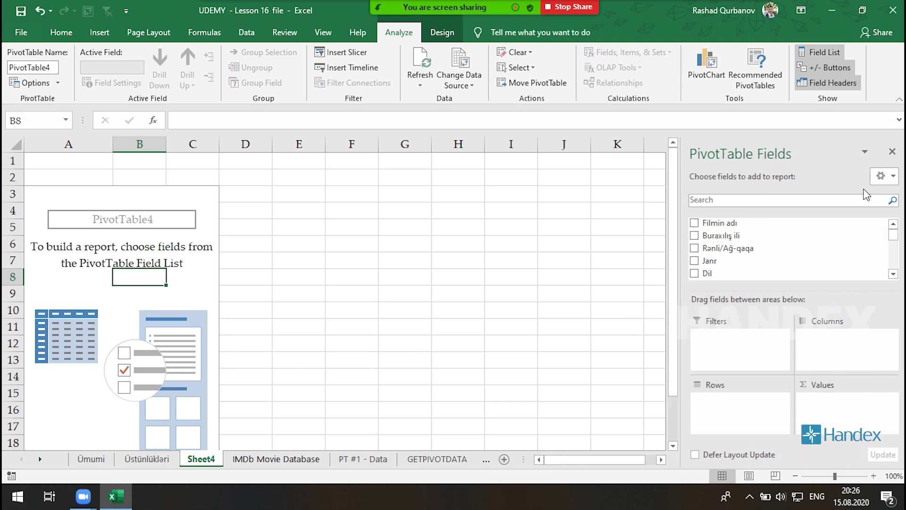
{"action": "left_click", "coordinate": [886, 177]}
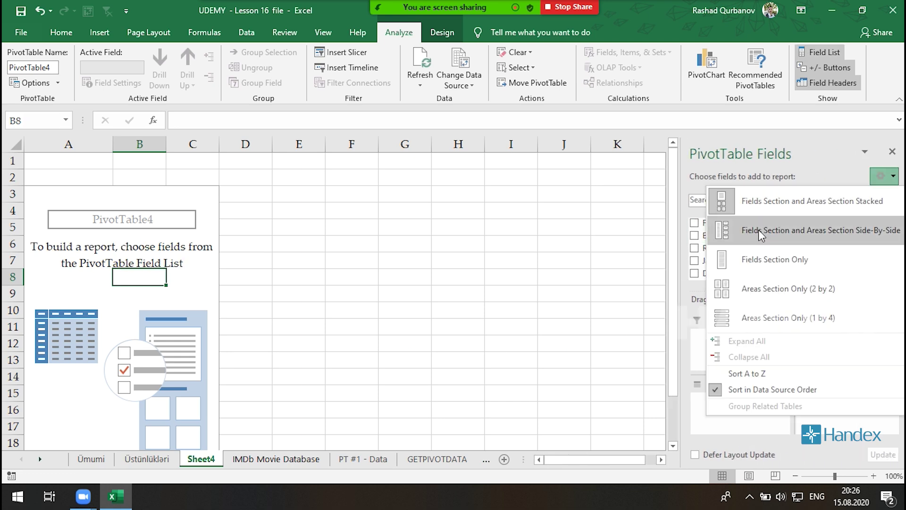
{"action": "left_click", "coordinate": [802, 201]}
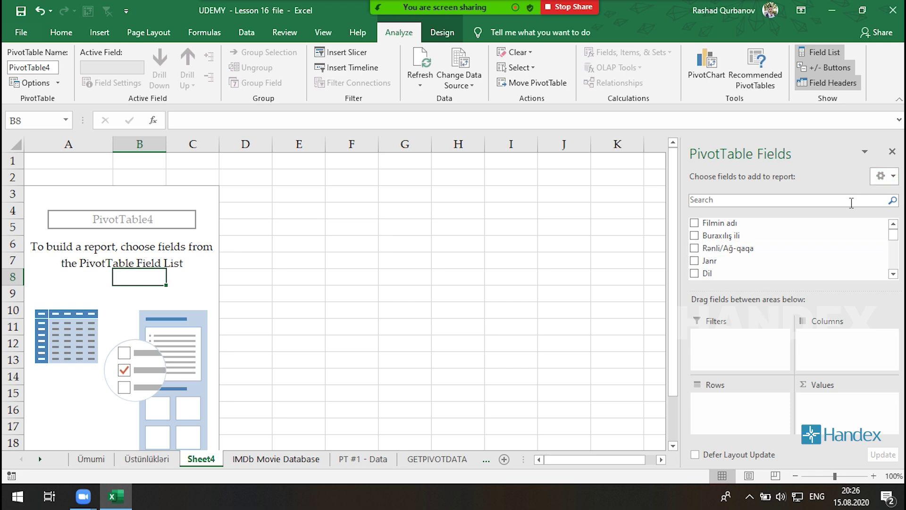
{"action": "left_click", "coordinate": [887, 176]}
{"action": "left_click", "coordinate": [849, 229]}
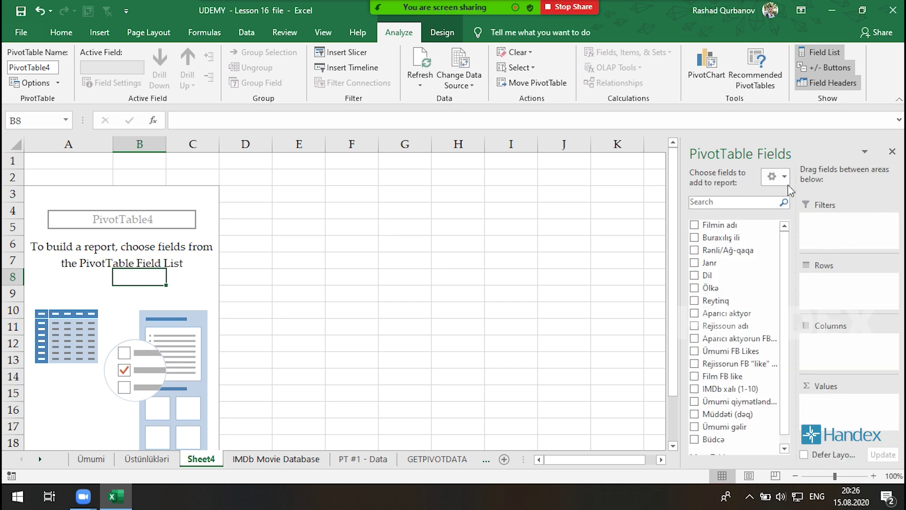
{"action": "left_click", "coordinate": [782, 178]}
{"action": "left_click", "coordinate": [795, 259]}
{"action": "left_click", "coordinate": [881, 177]}
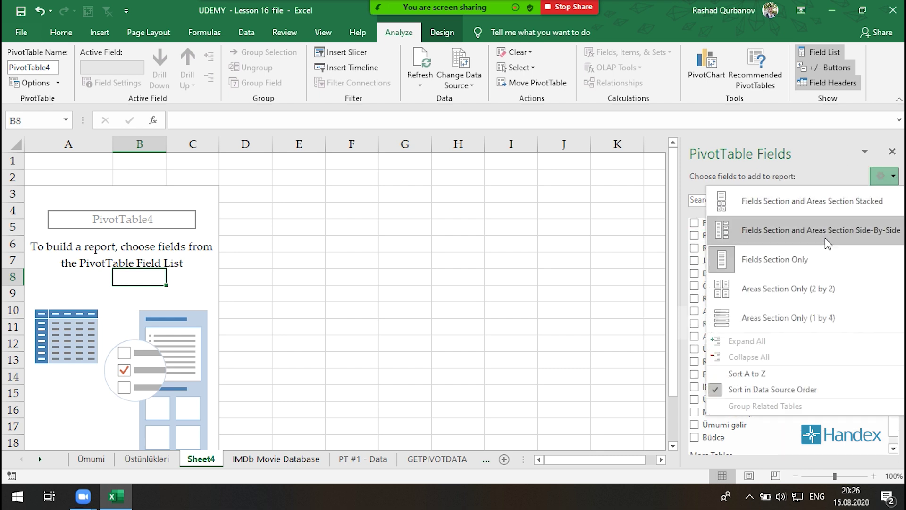
{"action": "left_click", "coordinate": [774, 203]}
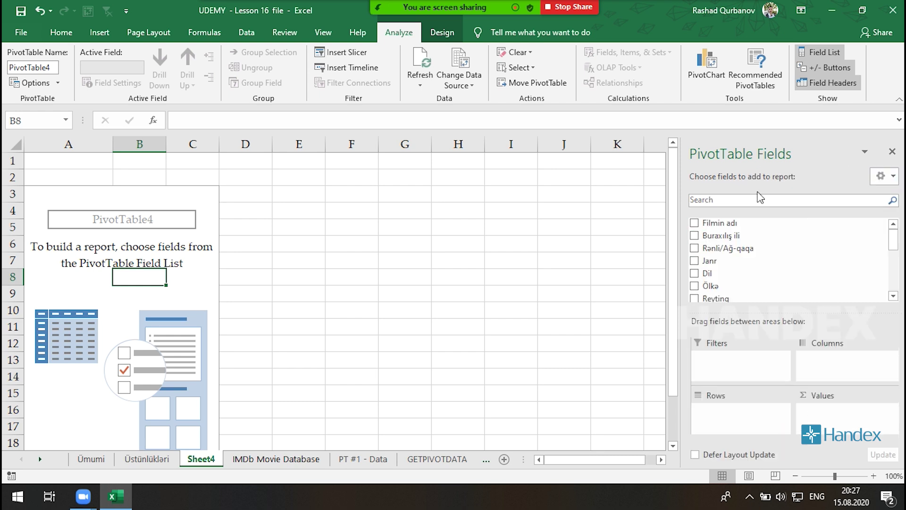
{"action": "left_click", "coordinate": [887, 176]}
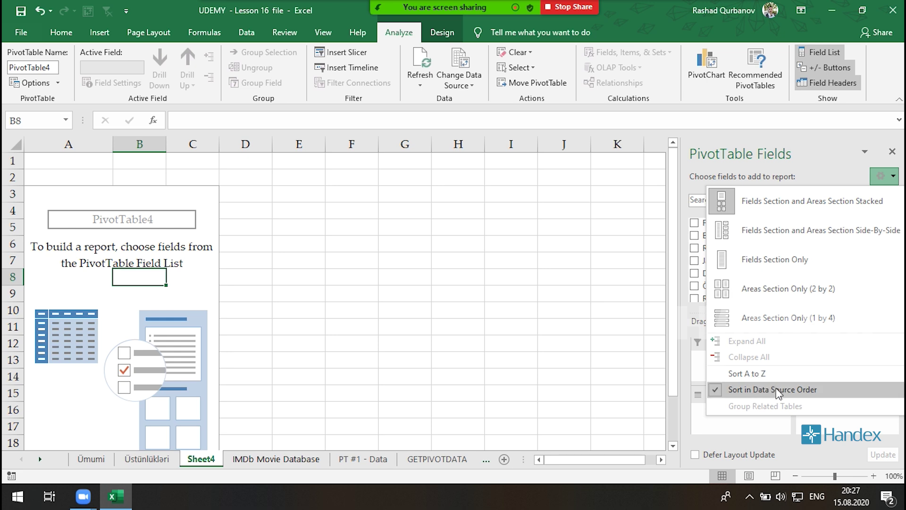
{"action": "left_click", "coordinate": [788, 393]}
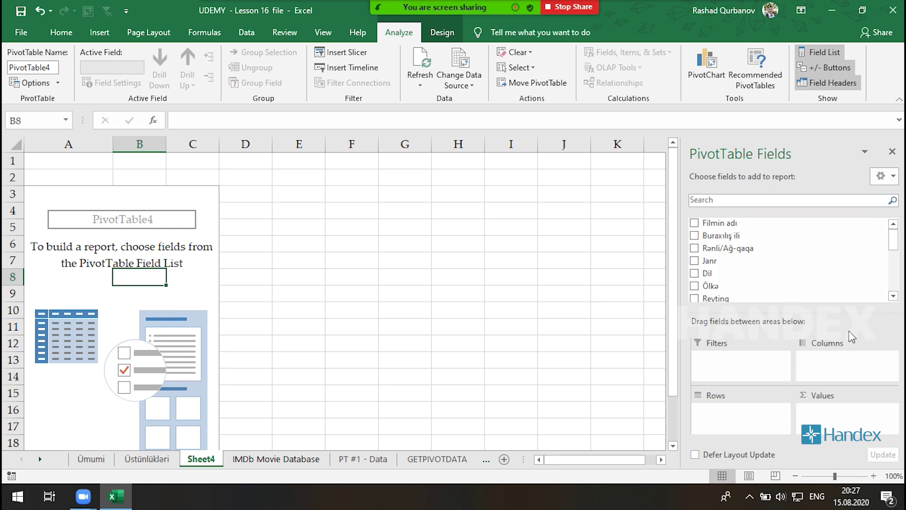
{"action": "mouse_move", "coordinate": [902, 244]}
{"action": "left_mouse_down"}
{"action": "mouse_move", "coordinate": [898, 250]}
{"action": "mouse_move", "coordinate": [894, 239]}
{"action": "left_mouse_up"}
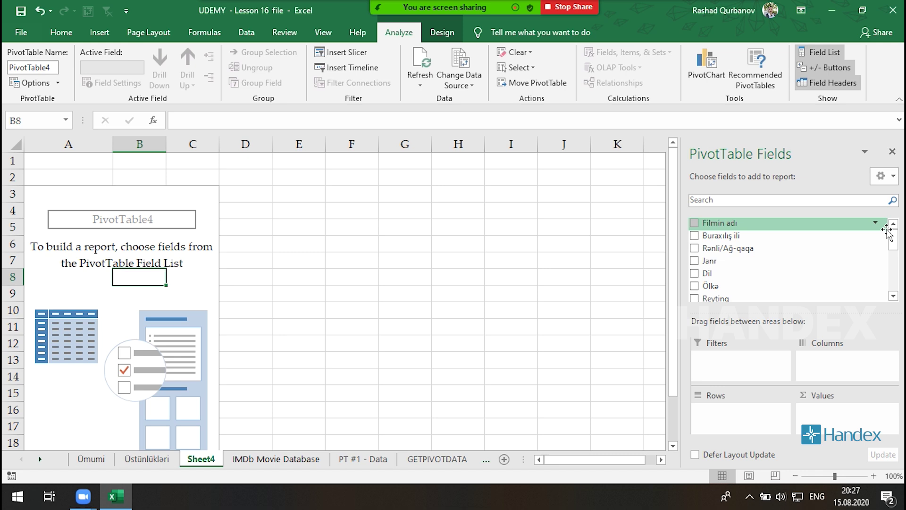
{"action": "left_click", "coordinate": [881, 176]}
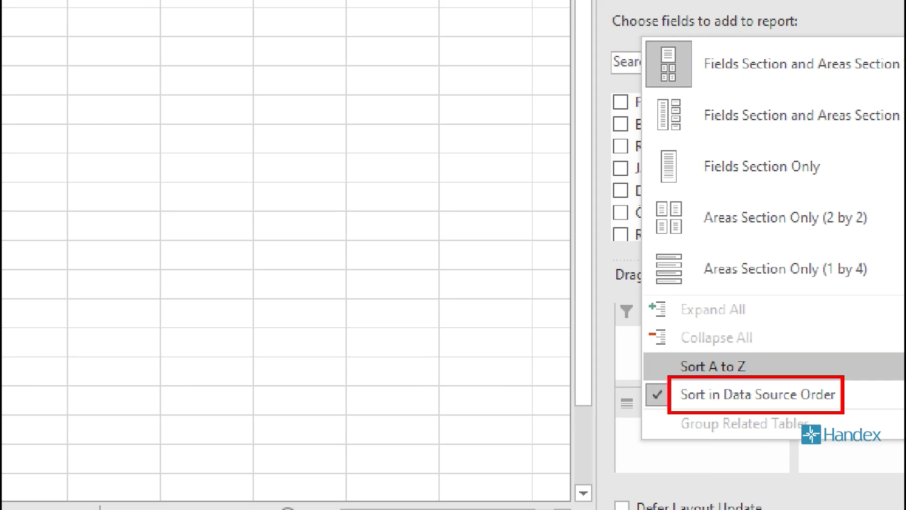
{"action": "left_click", "coordinate": [737, 387]}
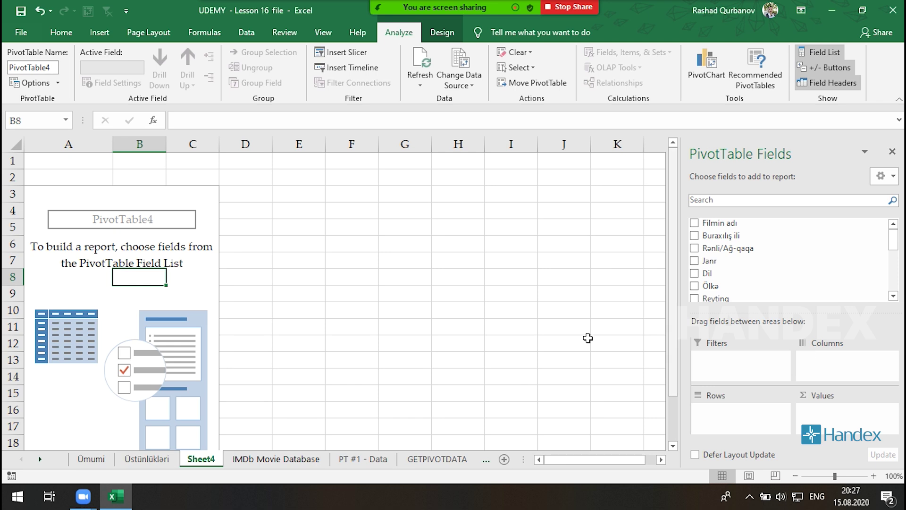
{"action": "left_click", "coordinate": [305, 459]}
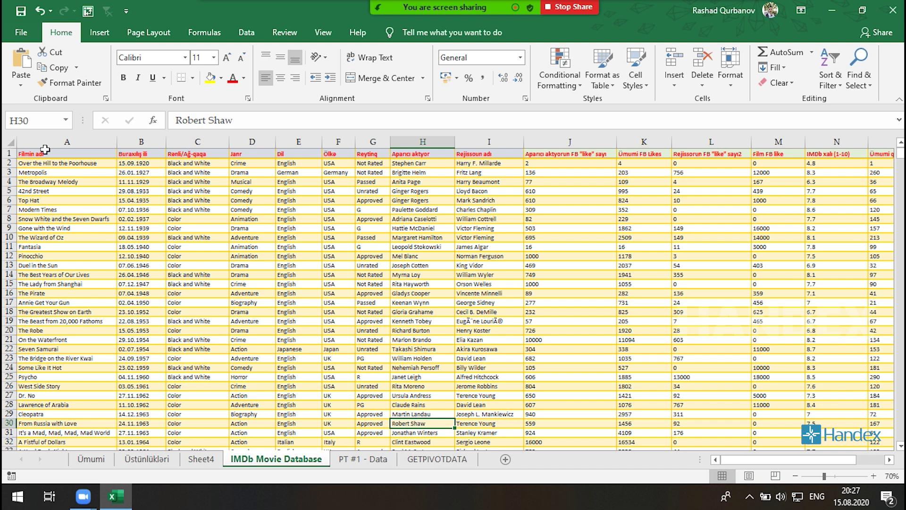
{"action": "left_click", "coordinate": [41, 151]}
{"action": "left_click", "coordinate": [151, 154]}
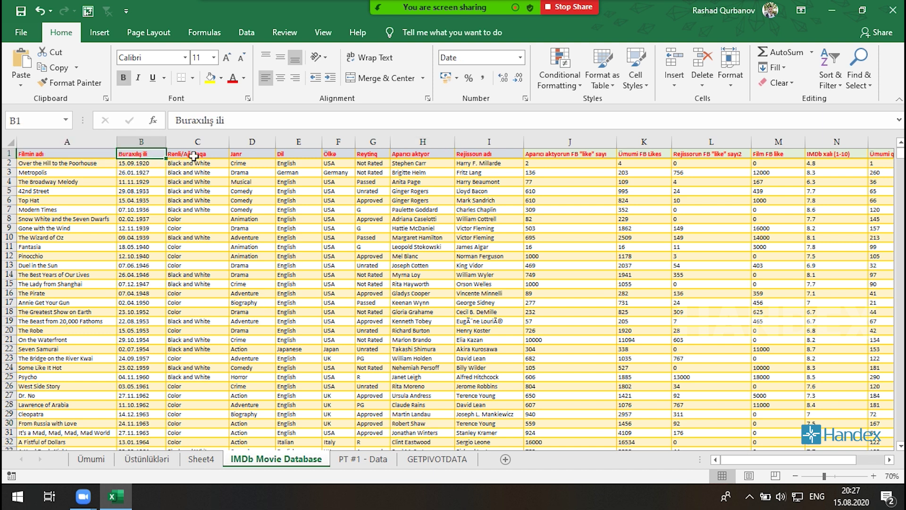
{"action": "left_click", "coordinate": [194, 156]}
{"action": "left_click", "coordinate": [201, 459]}
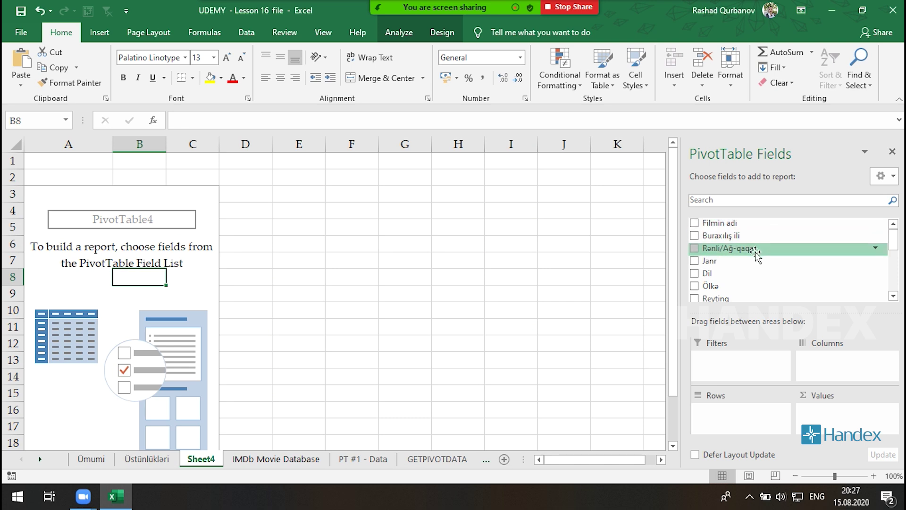
{"action": "left_click", "coordinate": [881, 176]}
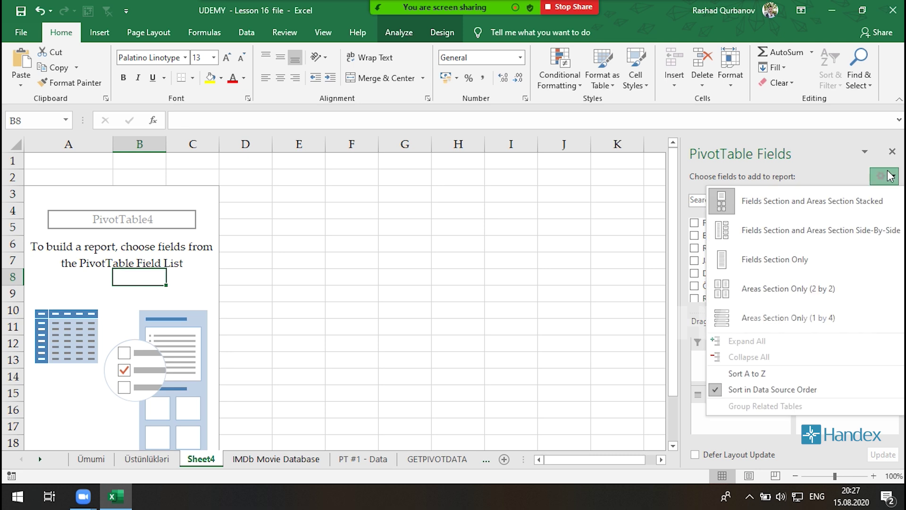
{"action": "left_click", "coordinate": [763, 379]}
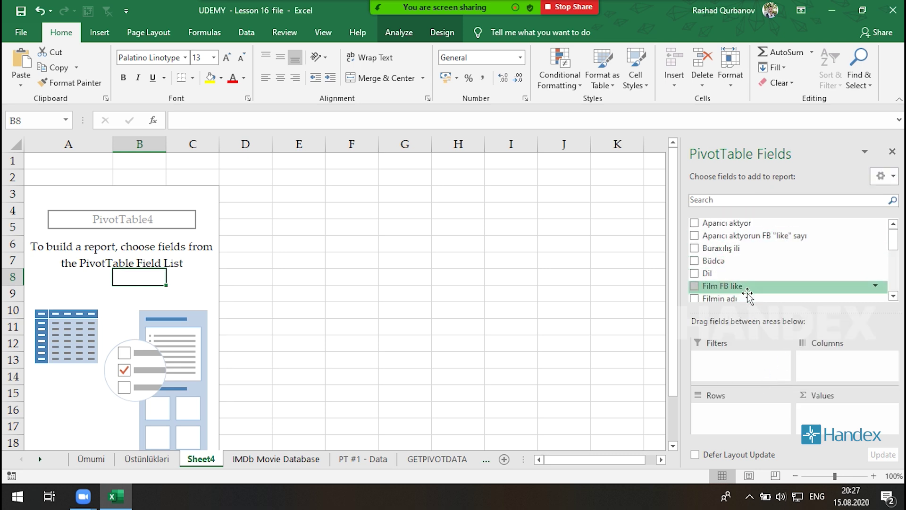
{"action": "left_click", "coordinate": [881, 176]}
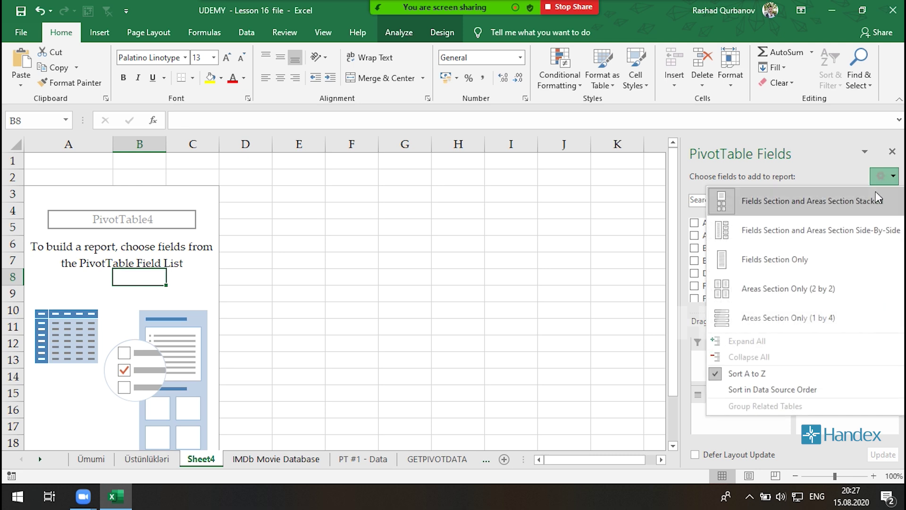
{"action": "left_click", "coordinate": [768, 386]}
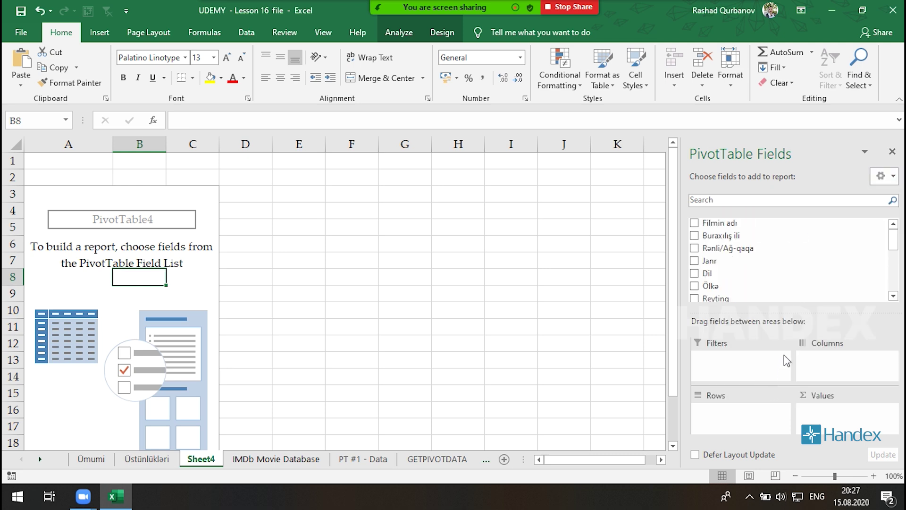